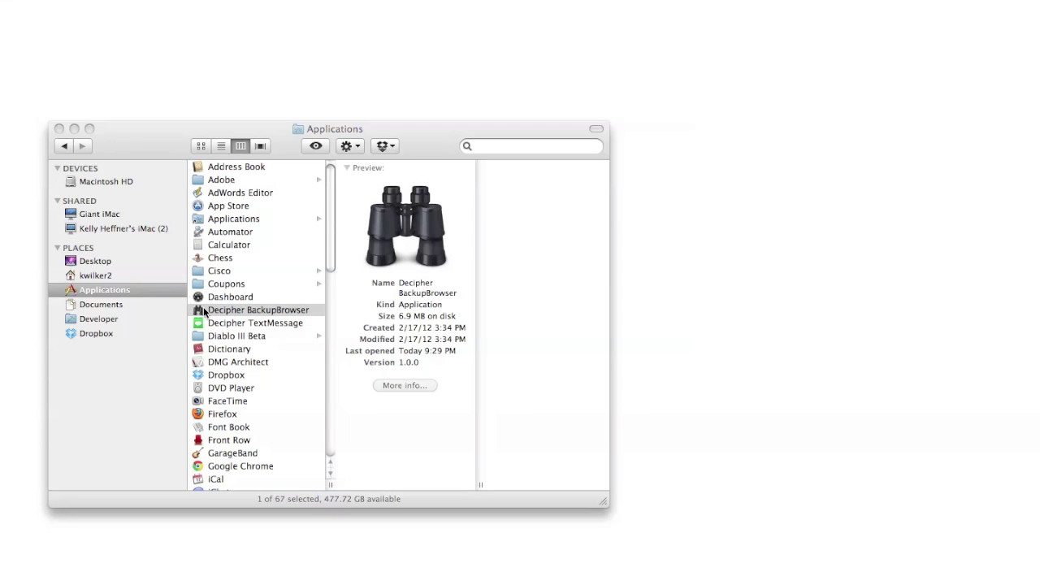
Launch Decipher BackupBrowser from Finder's Applications folder
double_click(203, 310)
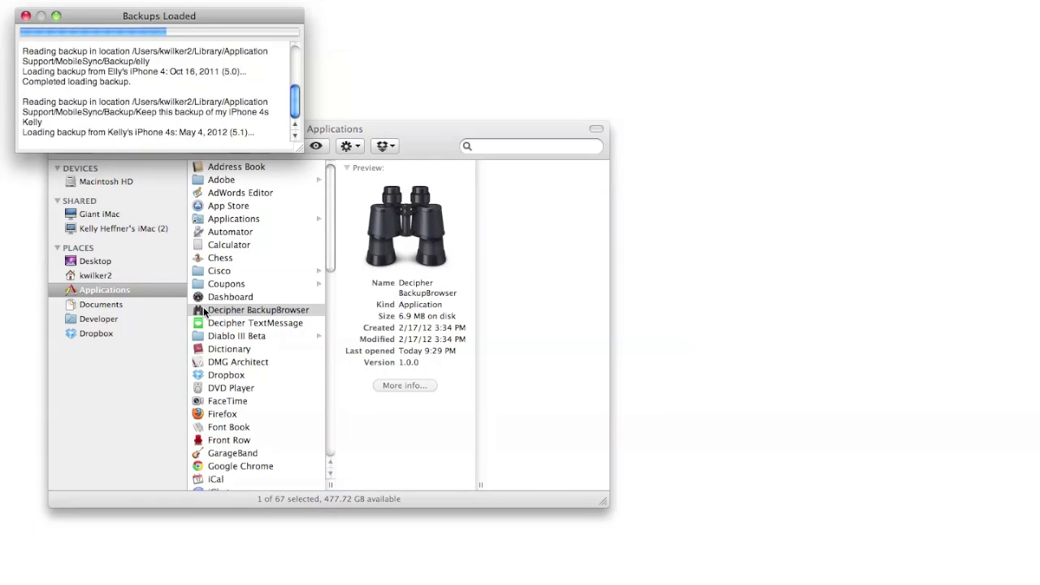
Close the Applications window and enlarge the backup loading log
left_click(128, 397)
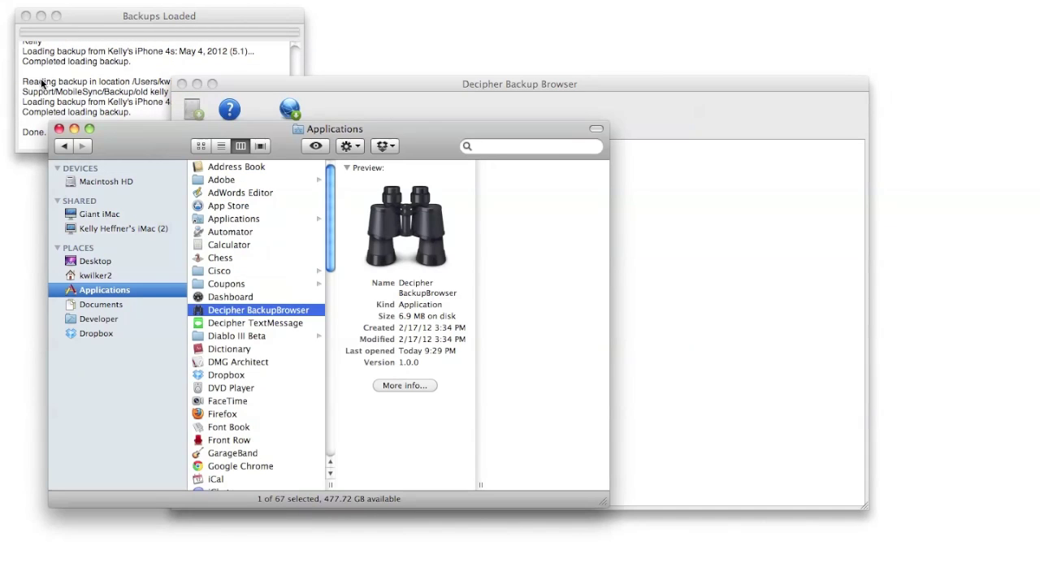
left_click(58, 128)
left_click(130, 16)
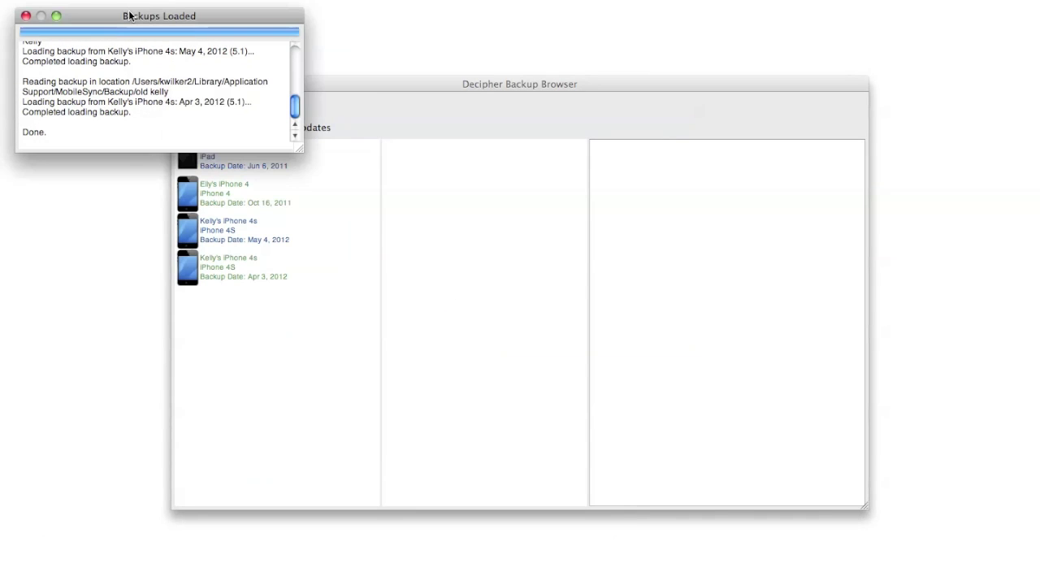
left_click_drag(299, 148, 344, 311)
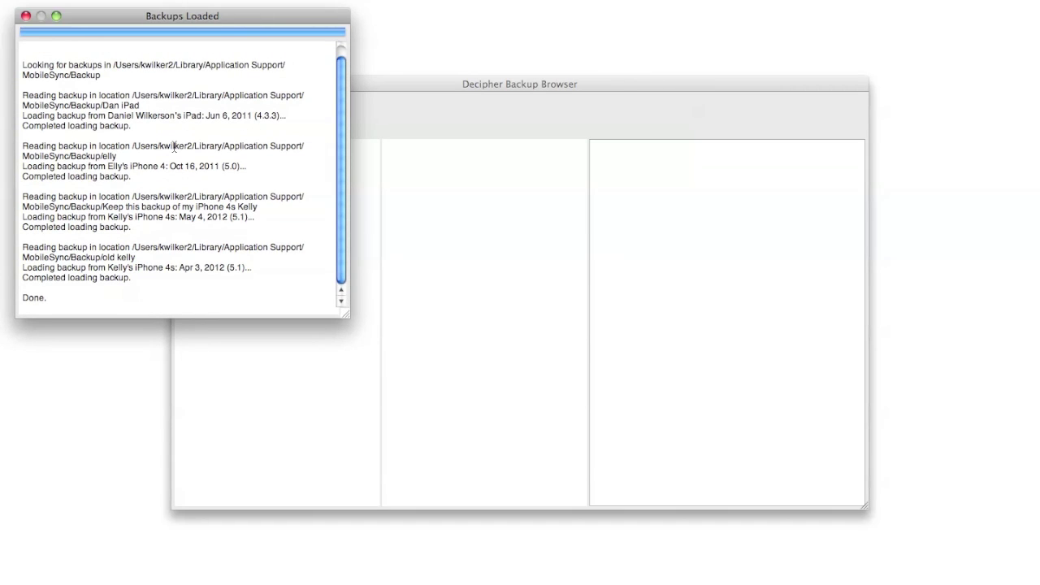
Review the log and the first backup's folder path, then switch to the main browser window
scroll(173, 147, "up", 2)
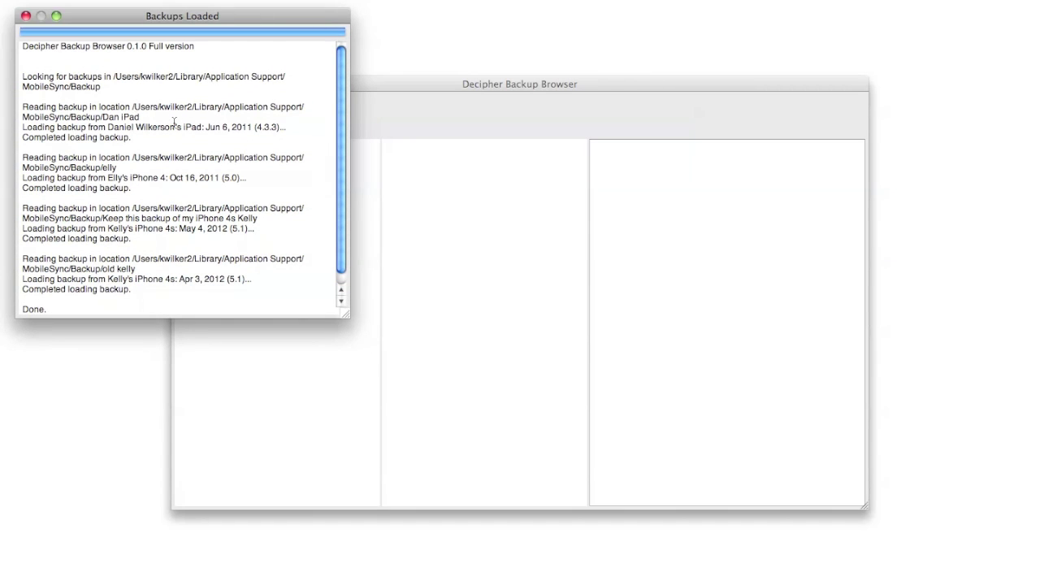
left_click_drag(140, 117, 134, 107)
left_click(122, 124)
left_click(542, 167)
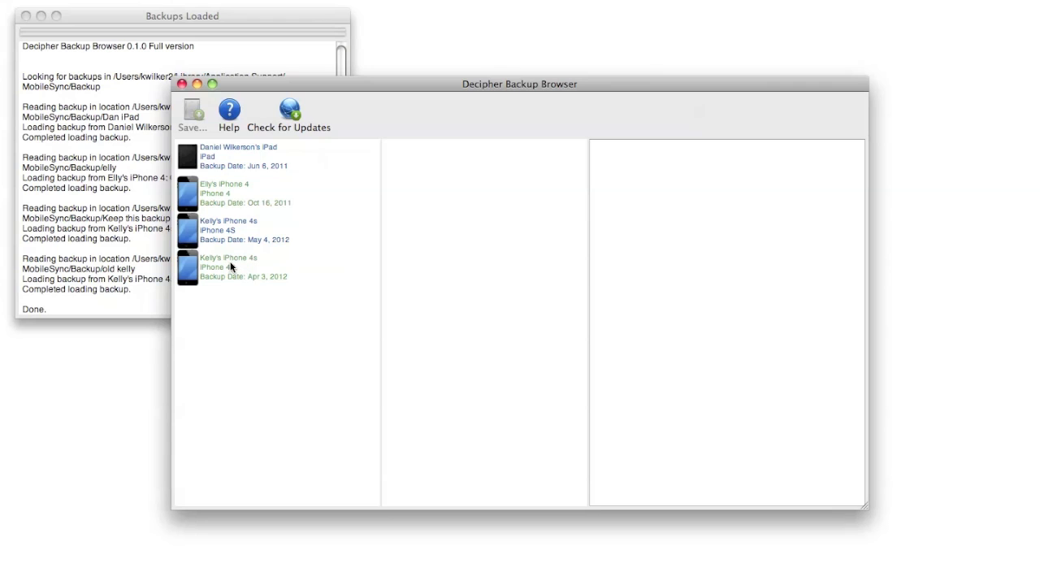
Open the Apr 3, 2012 iPhone 4S backup and show its full folder tree under All Items
left_click(191, 277)
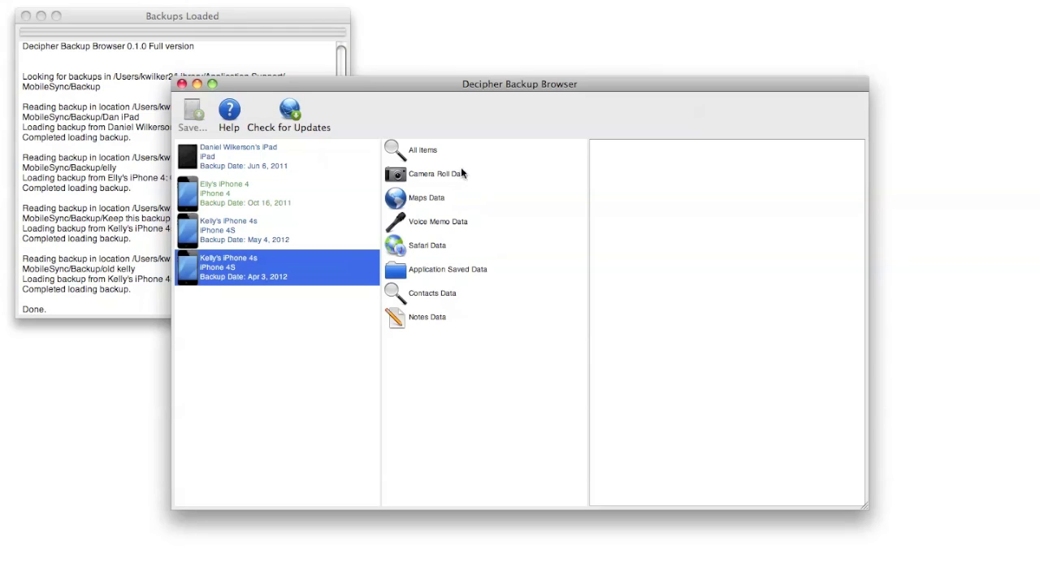
left_click(428, 154)
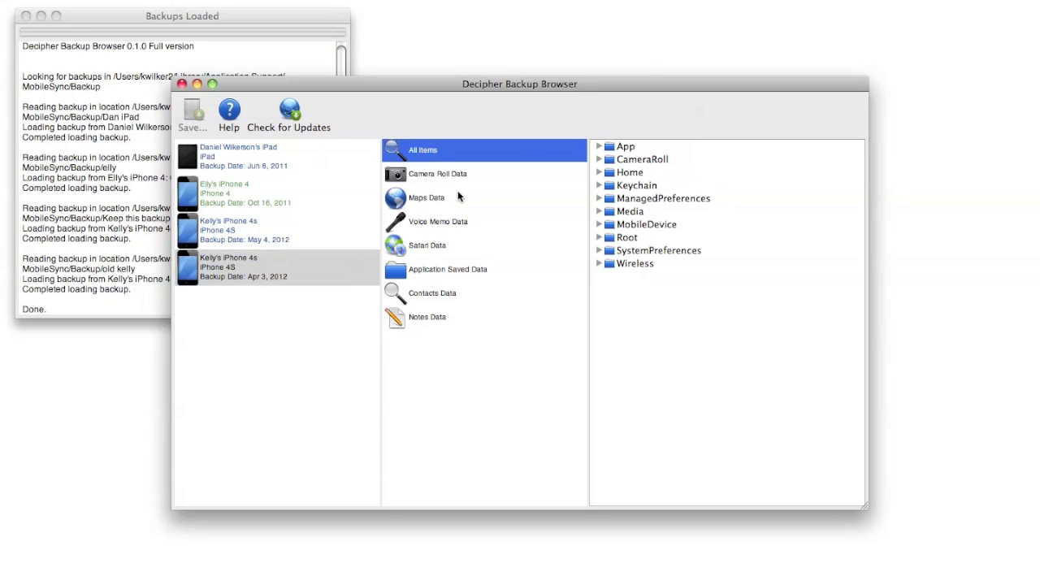
Show Camera Roll Data and expand 102APPLE to list IMG_2153–IMG_2158.JPG
left_click(438, 179)
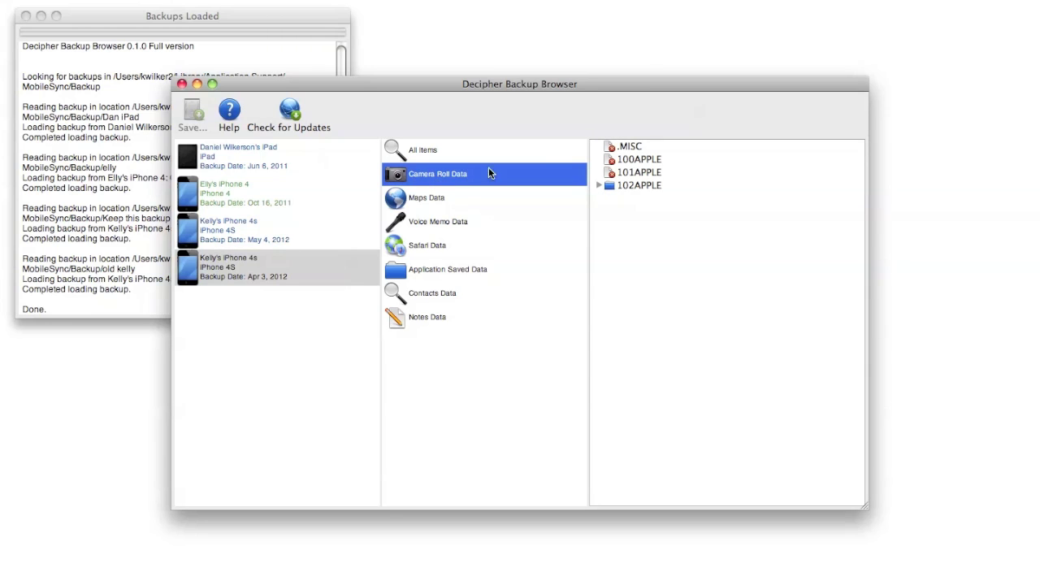
left_click(599, 186)
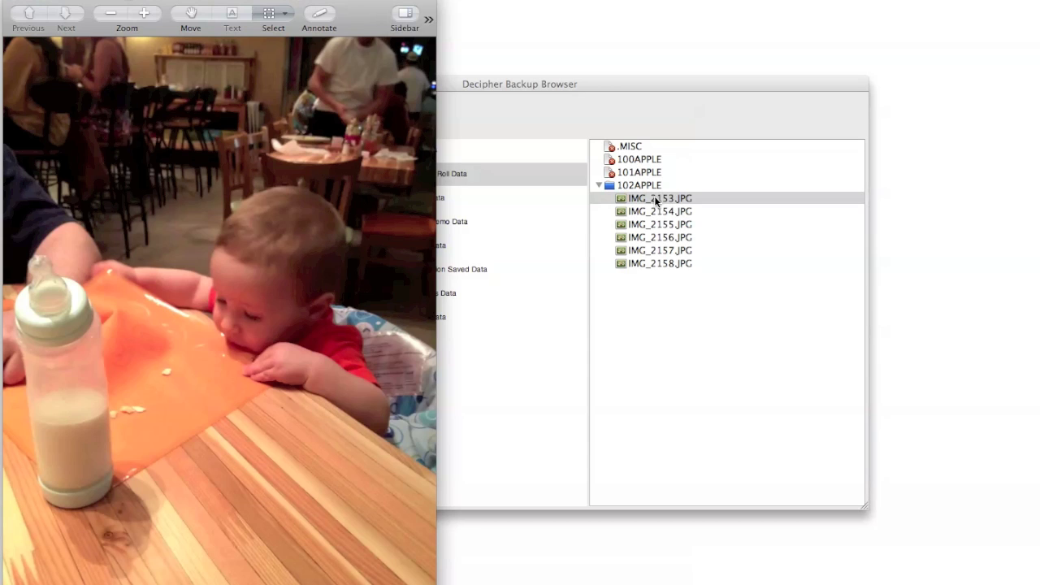
Close the photo preview and save the 102APPLE folder to the Desktop
key("super+w")
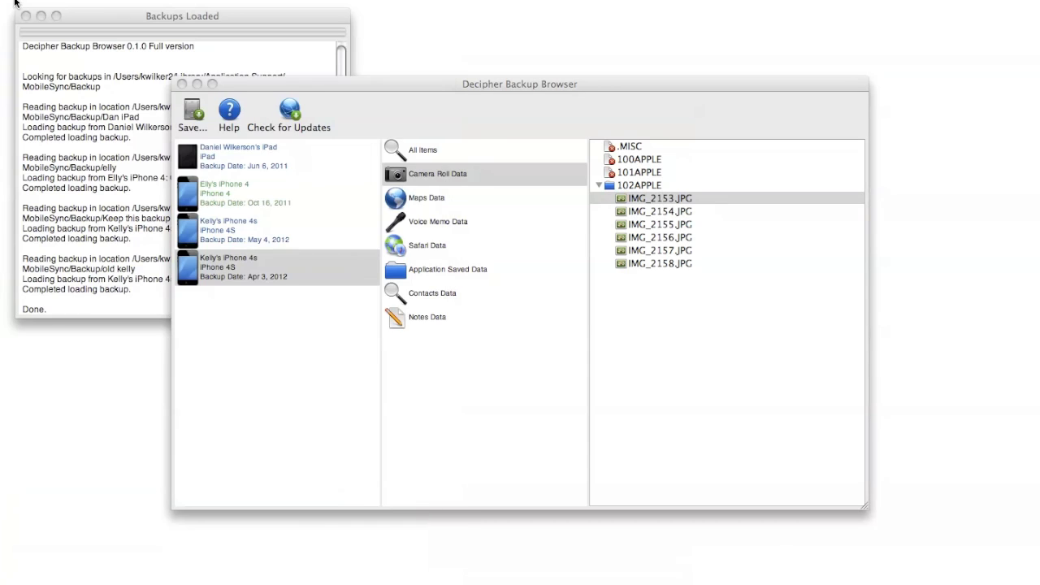
left_click(692, 197)
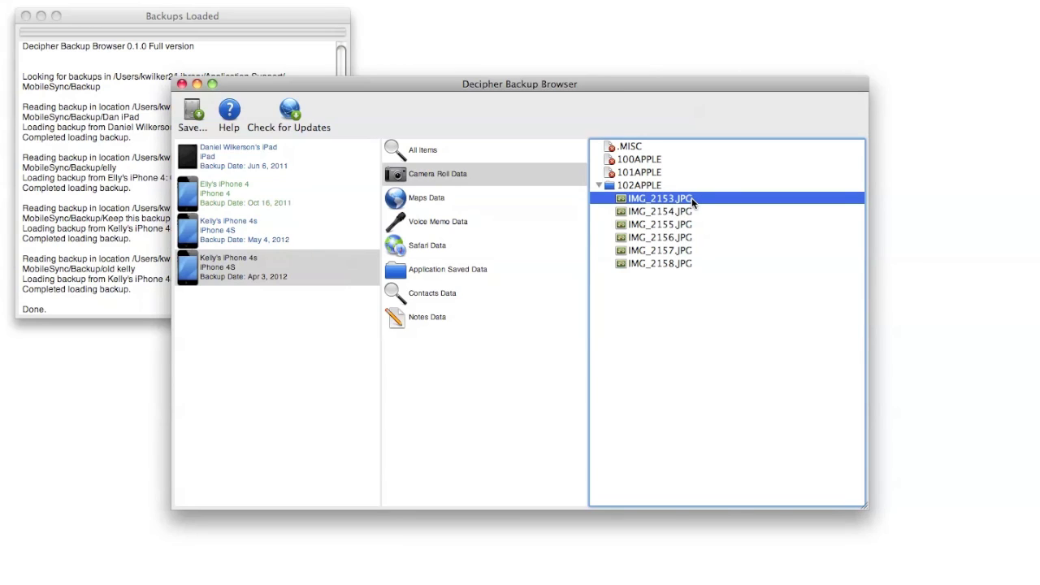
left_click(640, 187)
left_click(198, 121)
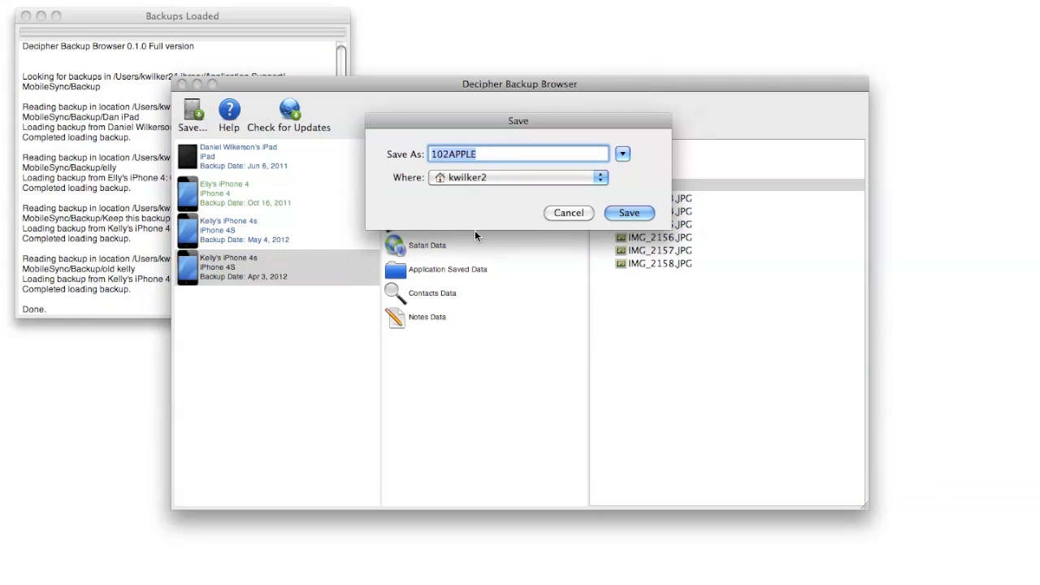
left_click(596, 177)
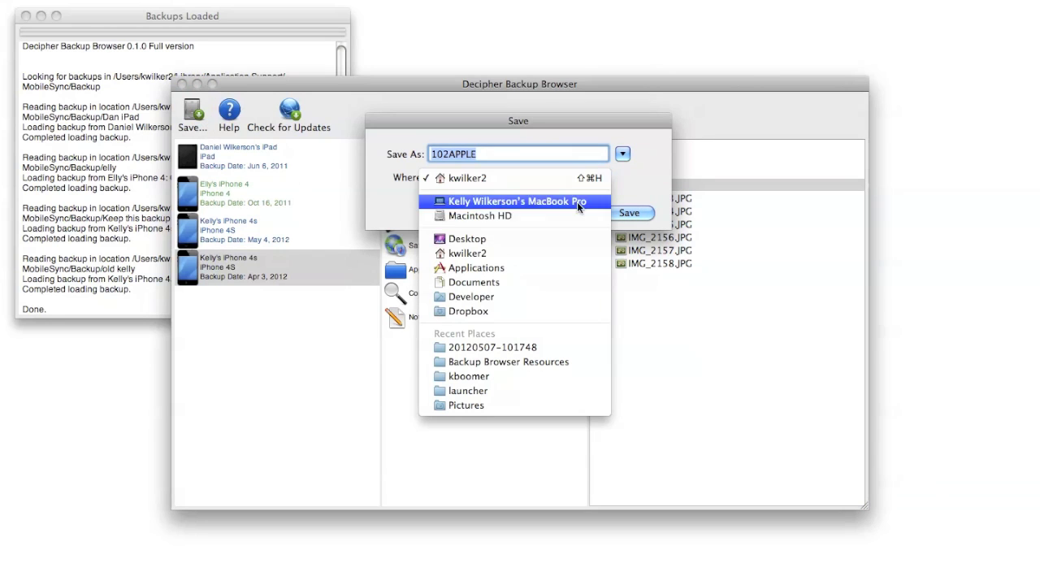
left_click(545, 238)
left_click(628, 213)
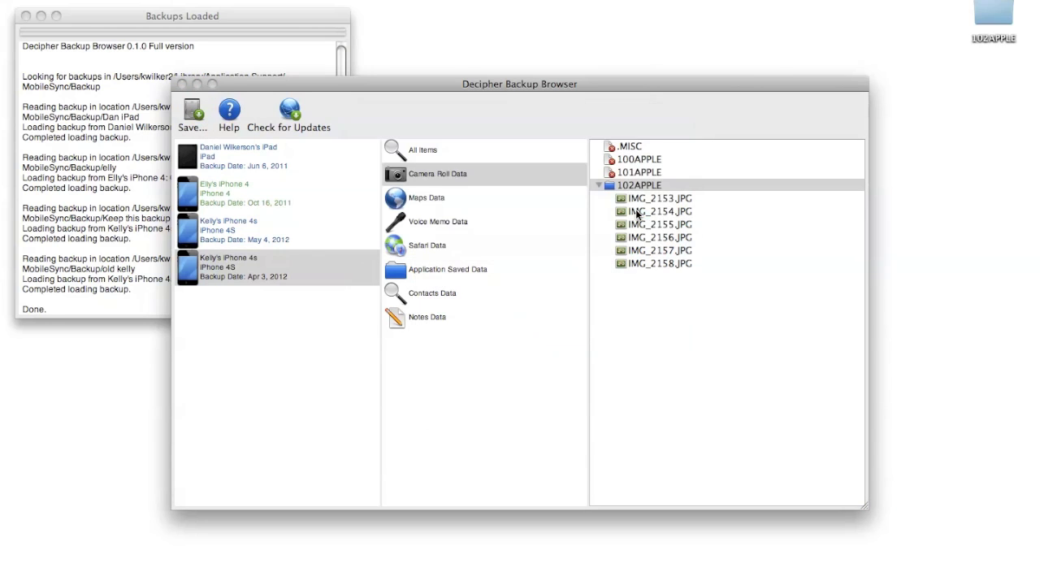
left_click_drag(980, 28, 489, 32)
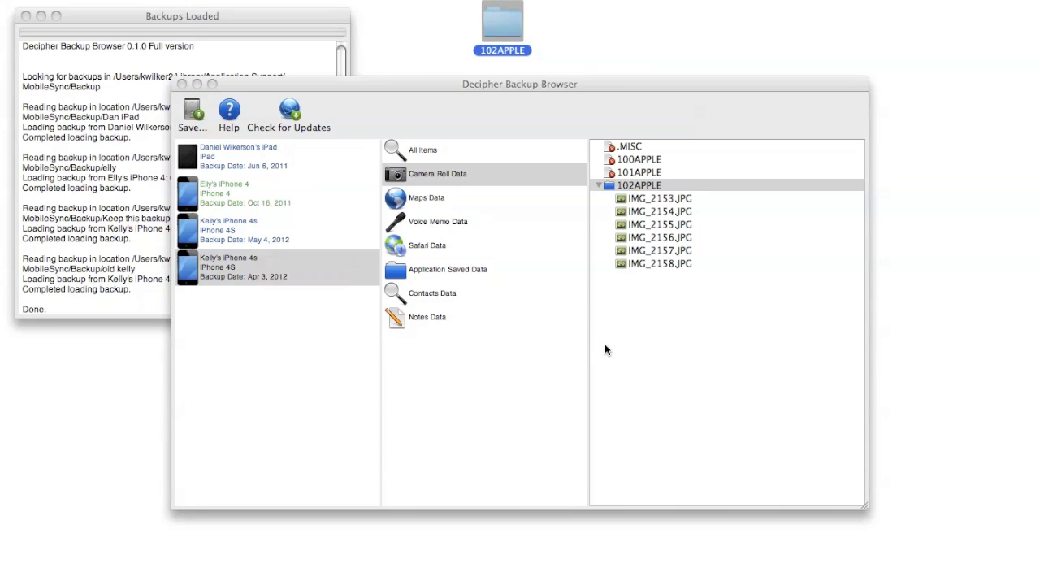
left_click(642, 153)
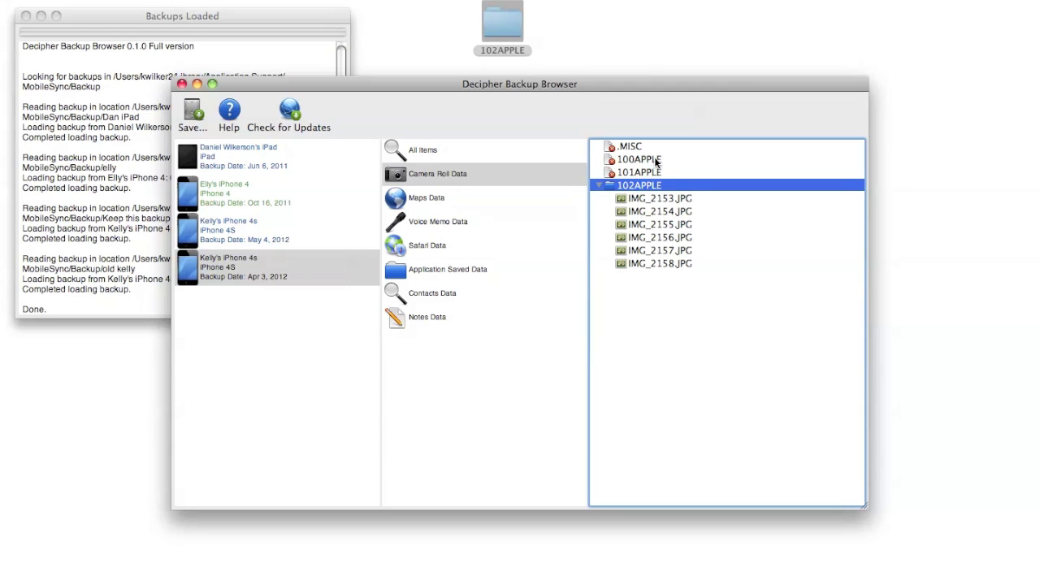
left_click(642, 162)
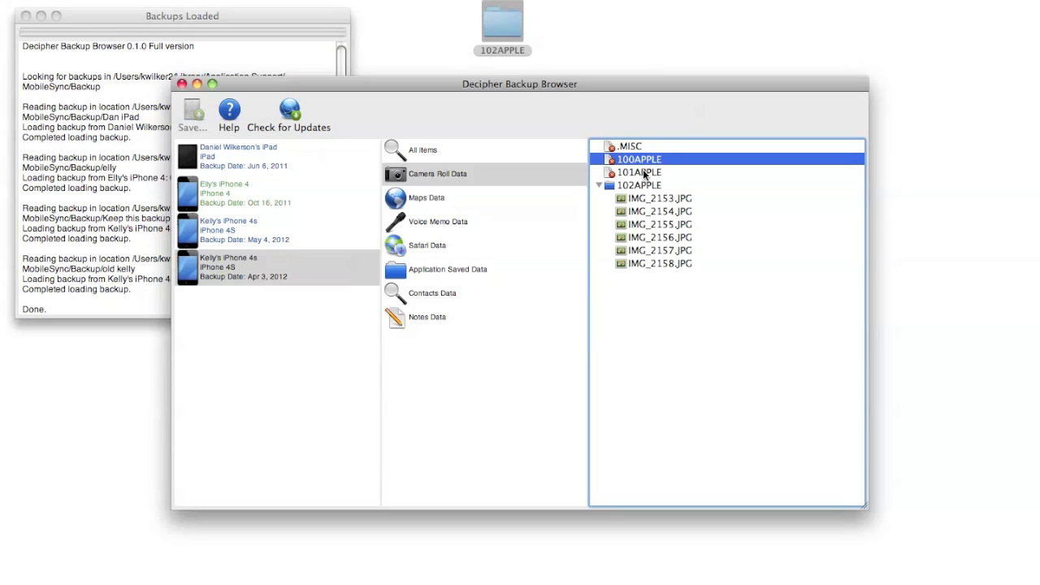
left_click(644, 173)
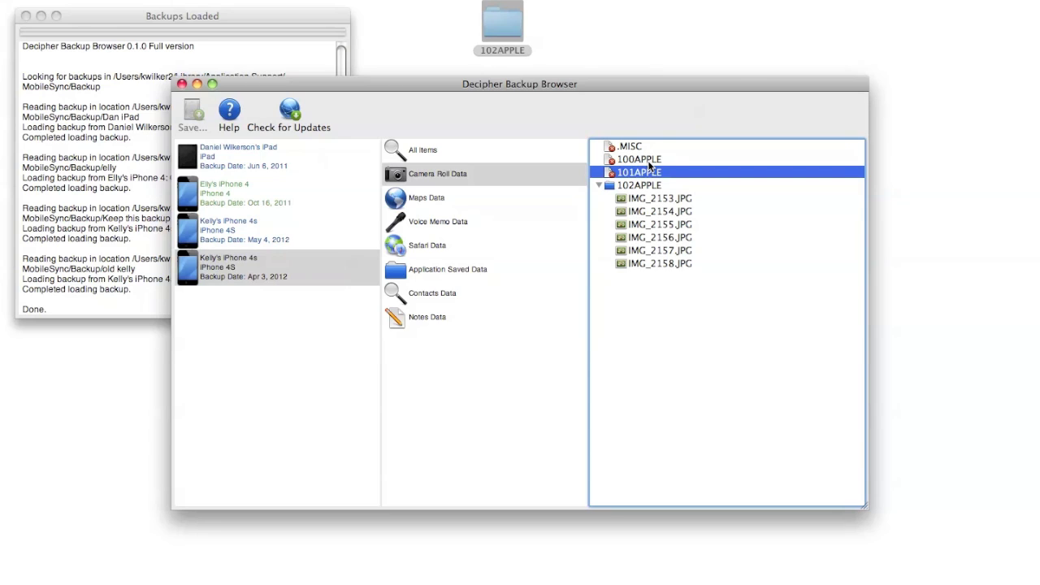
left_click(643, 161)
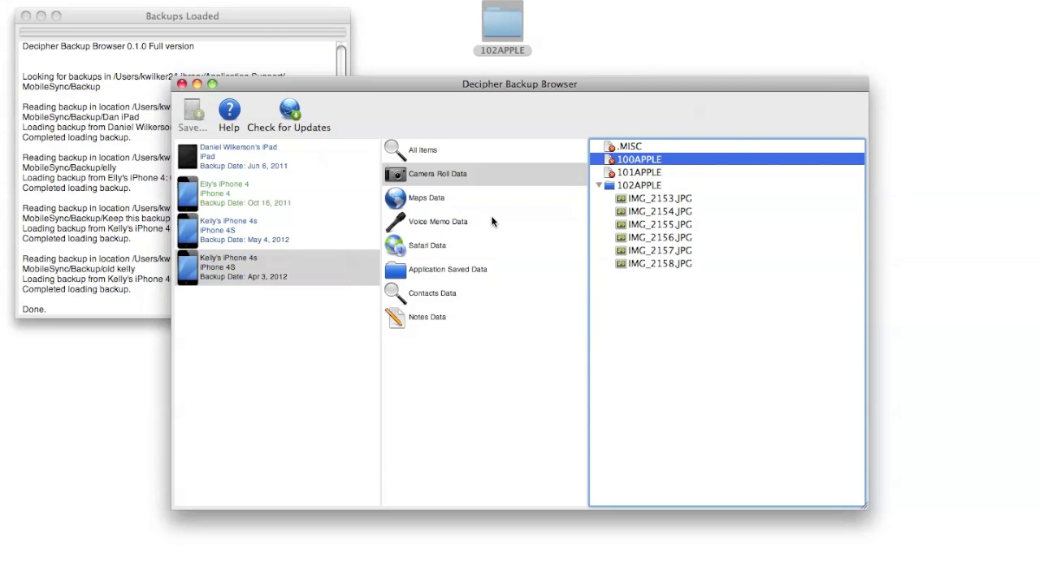
left_click(422, 222)
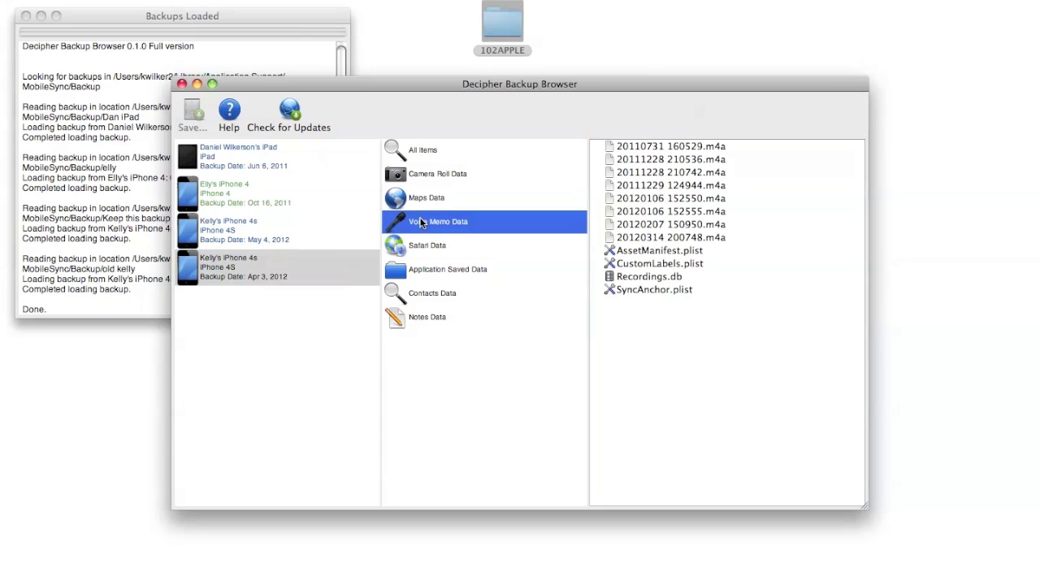
Switch from Voice Memo Data to All Items, then list Application Saved Data
left_click(428, 152)
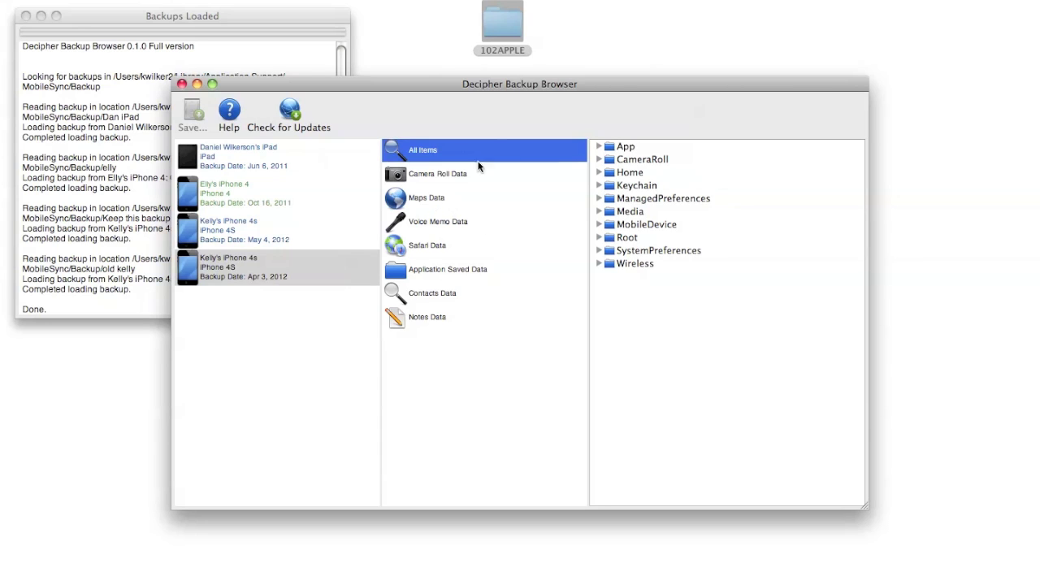
left_click(430, 274)
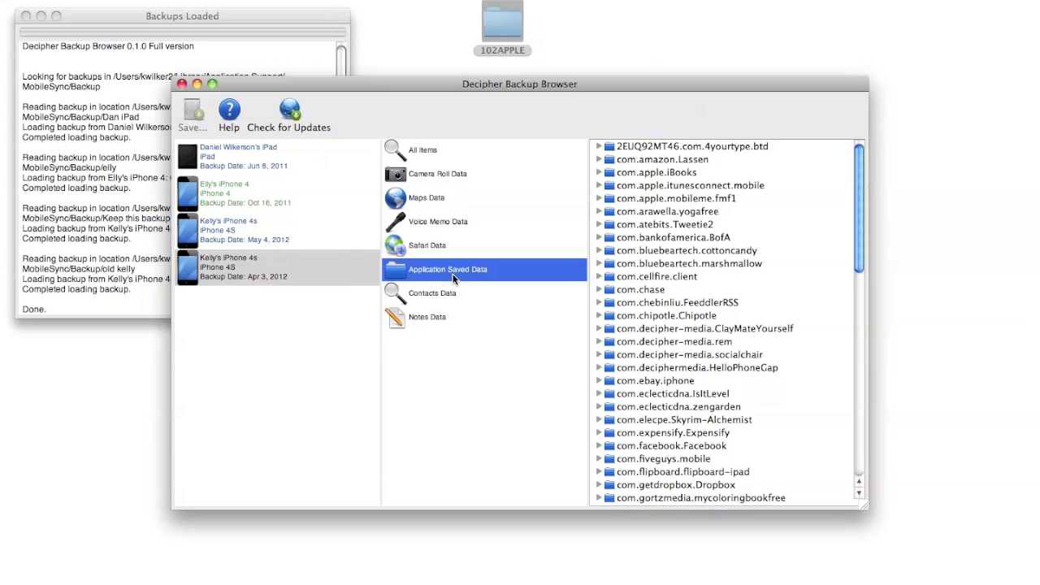
Return to All Items and expand the App folder, scrolling through the app list
left_click(420, 152)
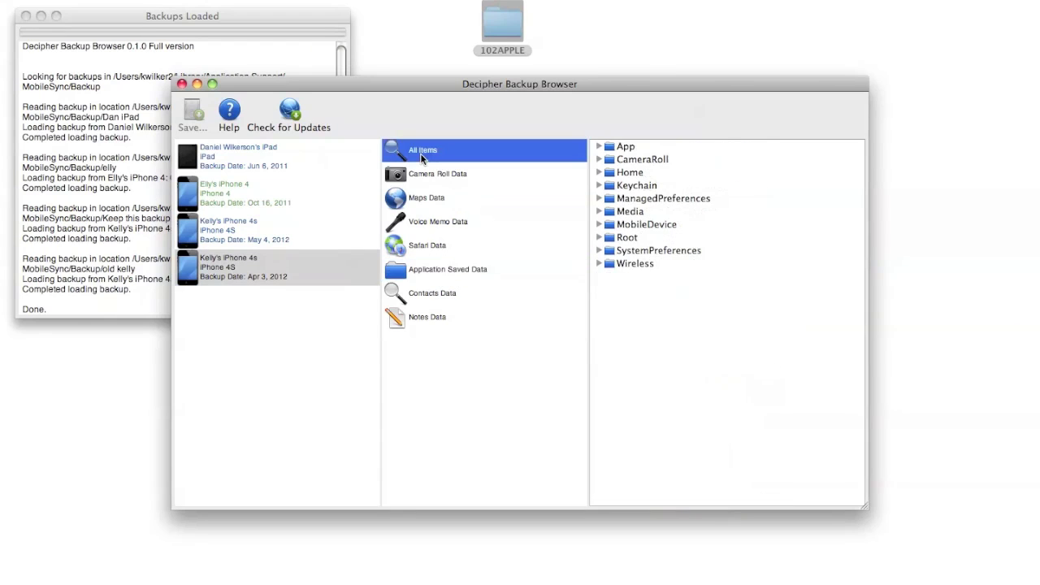
left_click(599, 147)
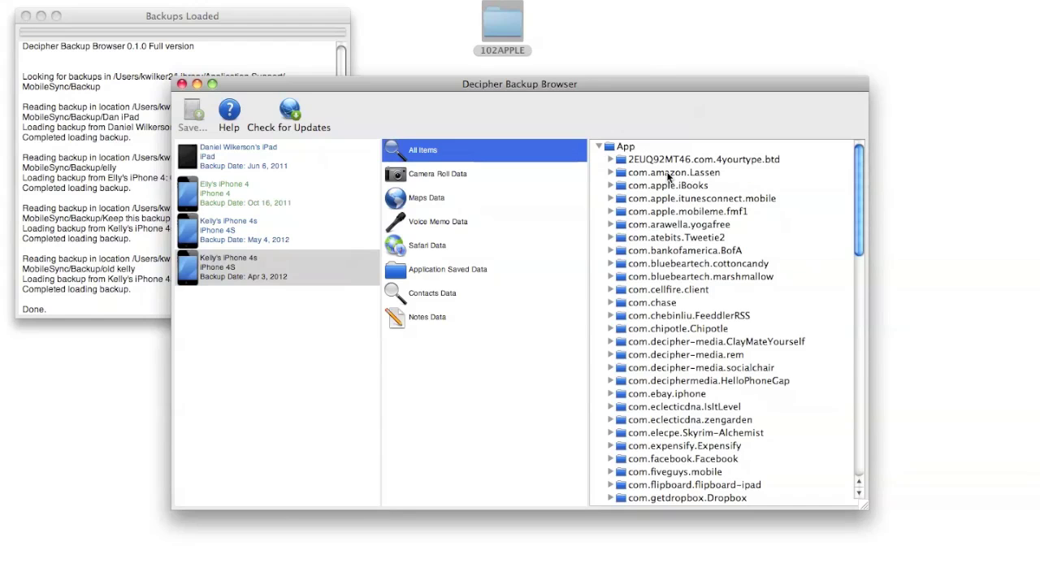
scroll(728, 176, "down", 1)
scroll(729, 182, "down", 15)
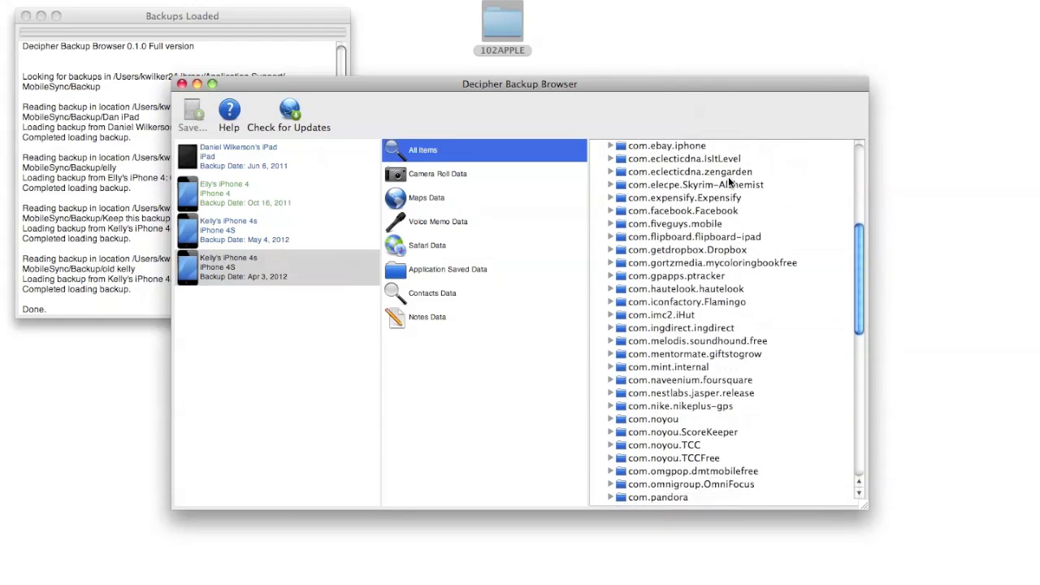
scroll(729, 182, "down", 2)
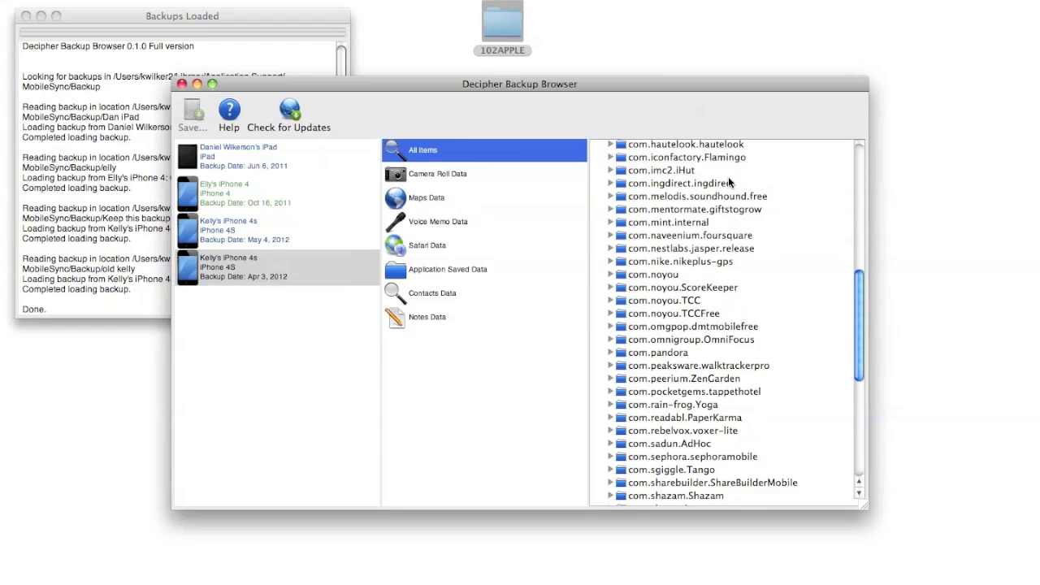
scroll(729, 182, "down", 5)
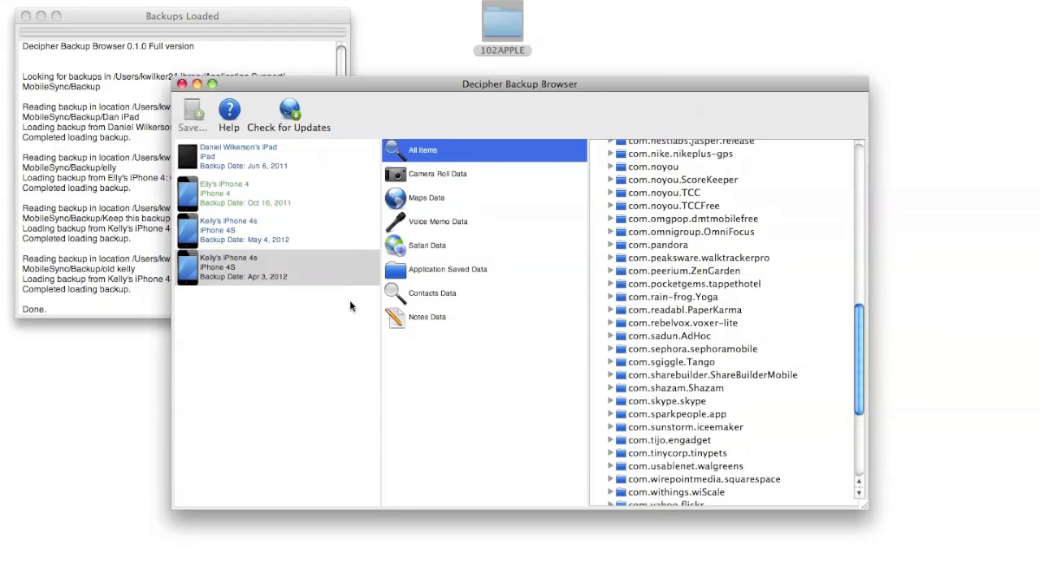
scroll(675, 286, "up", 15)
scroll(674, 286, "up", 8)
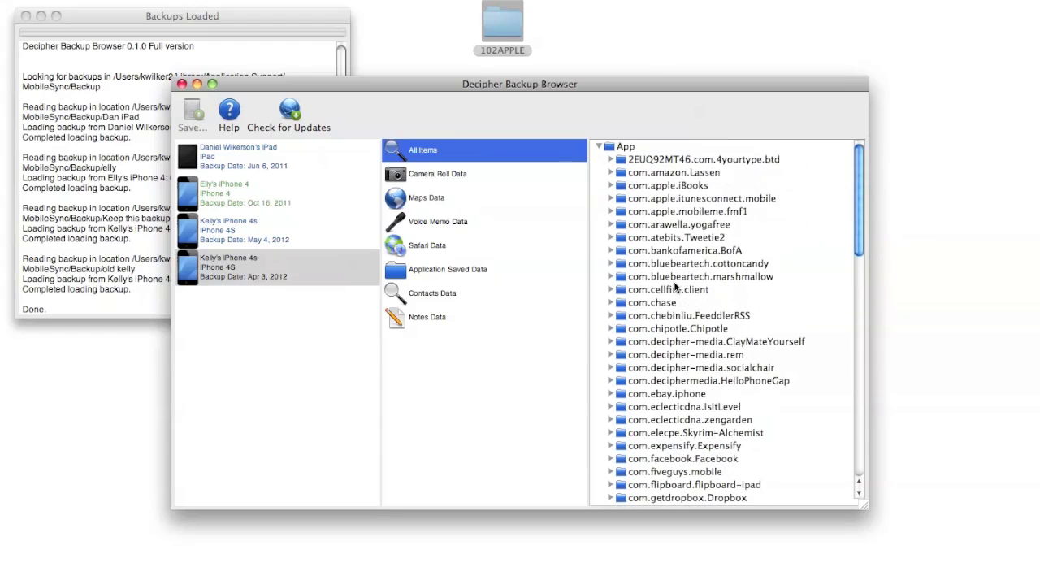
Expand com.decipher-media.socialchair and its Documents and Library folders
left_click(609, 368)
scroll(683, 317, "down", 5)
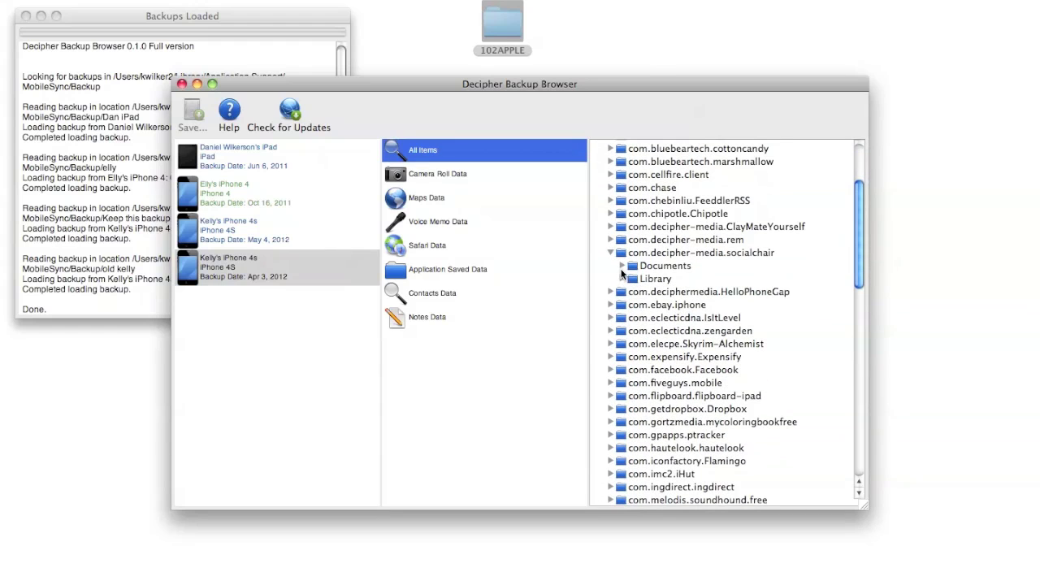
left_click(622, 266)
left_click(621, 292)
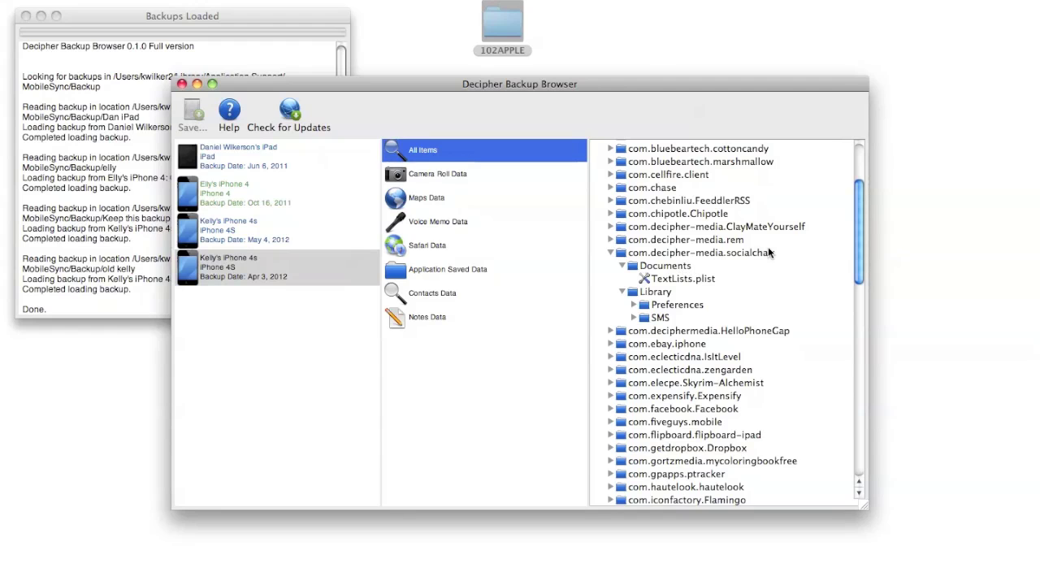
Open TextLists.plist, expand Items 0–3 to see group names, then expand com.facebook.Facebook
double_click(689, 280)
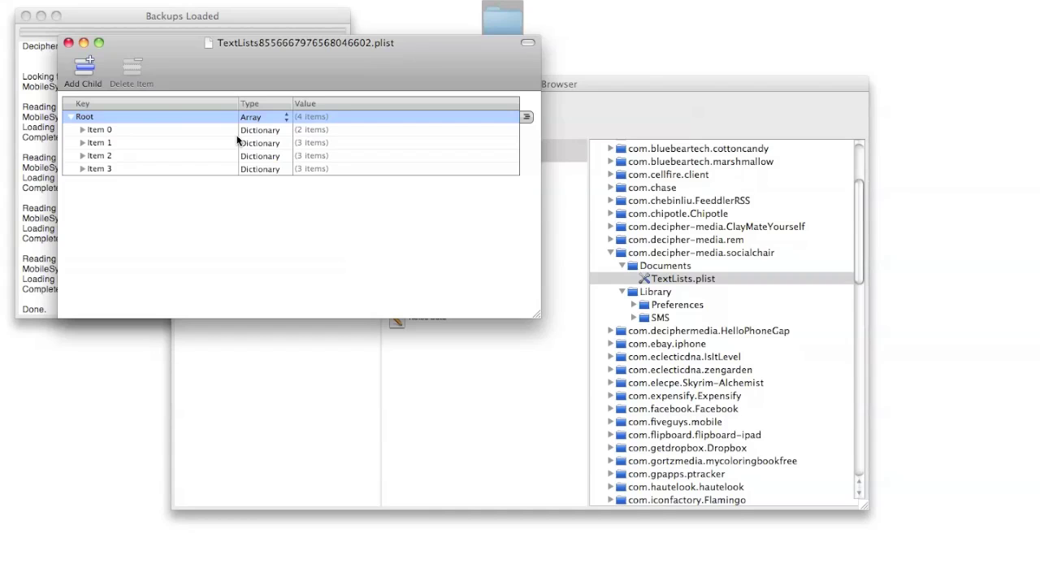
left_click(82, 130)
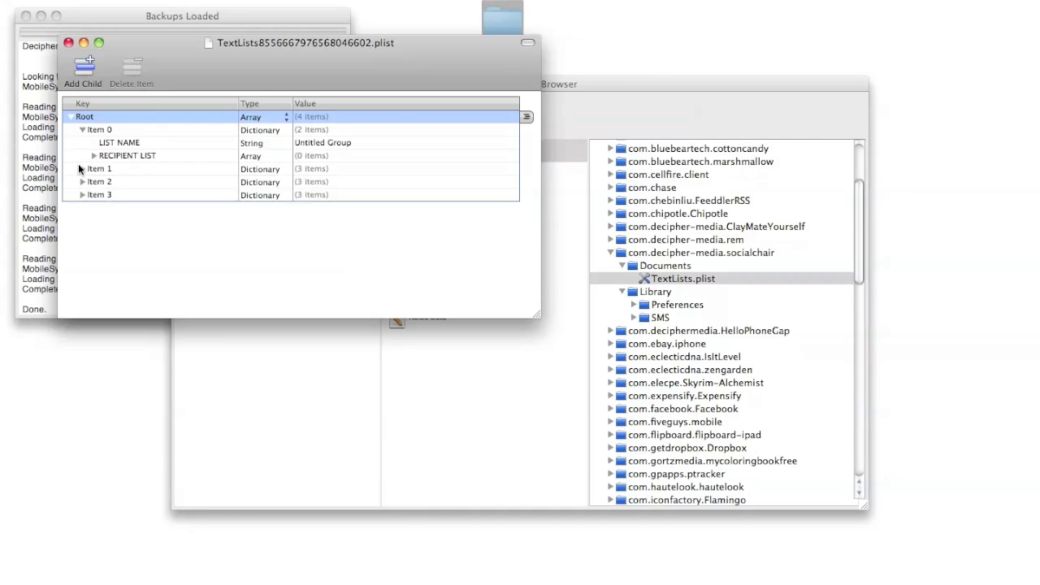
left_click(82, 169)
left_click(83, 220)
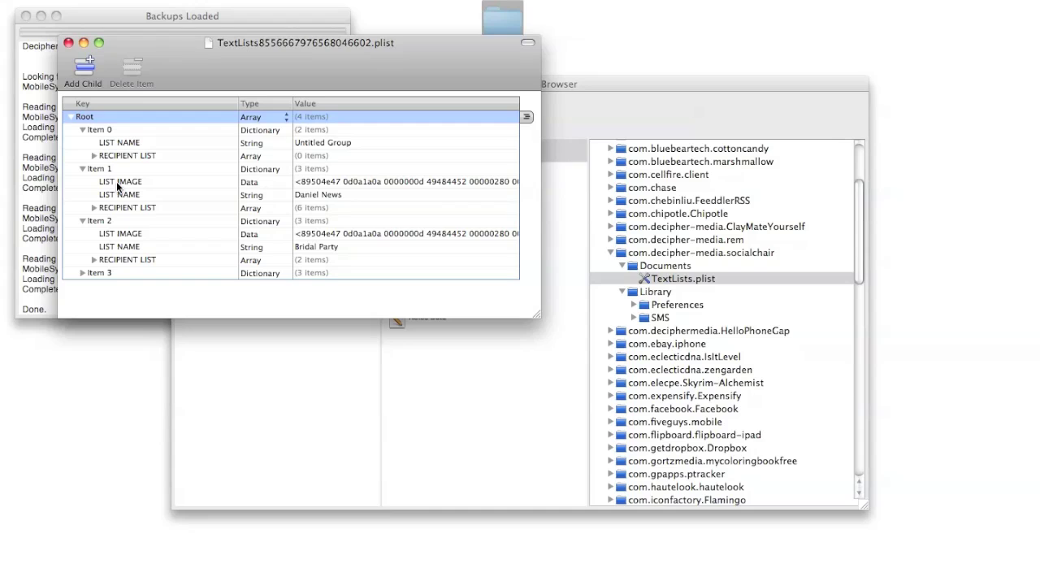
left_click(83, 272)
left_click(84, 272)
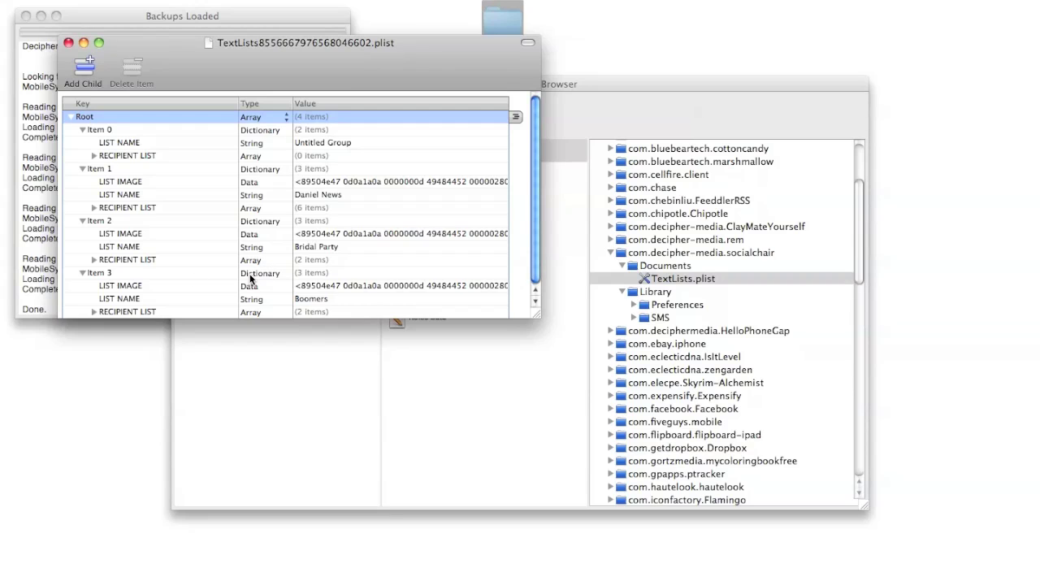
left_click(611, 409)
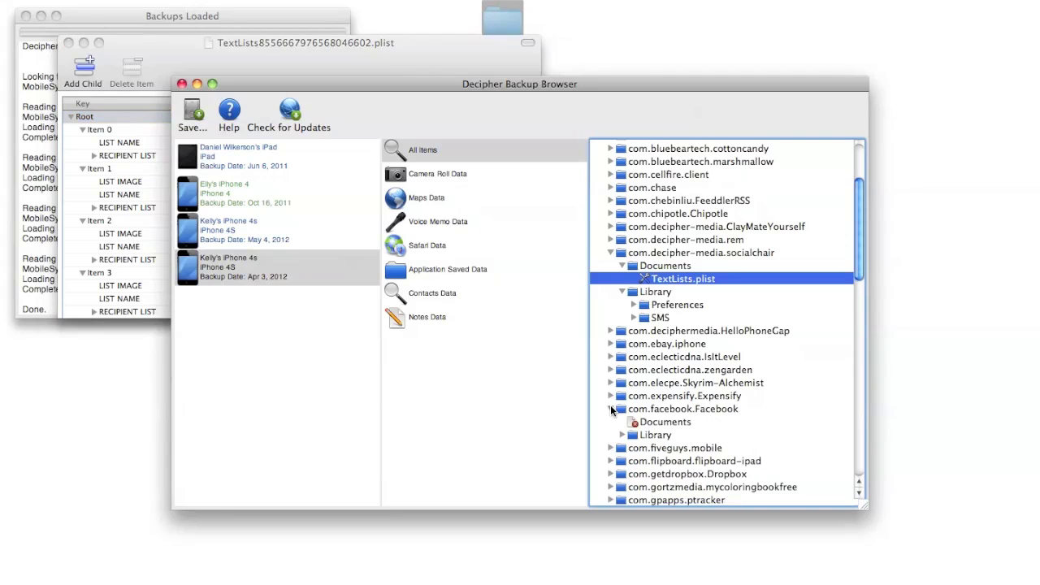
Expand Facebook's Library > Preferences and open com.facebook.Facebook.plist
left_click(622, 435)
scroll(668, 429, "down", 3)
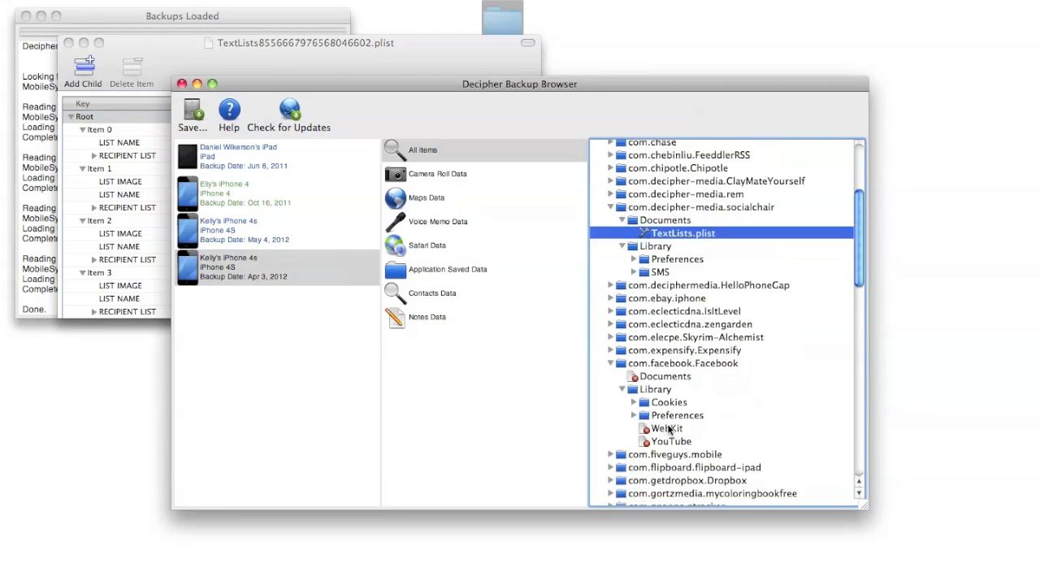
left_click(634, 398)
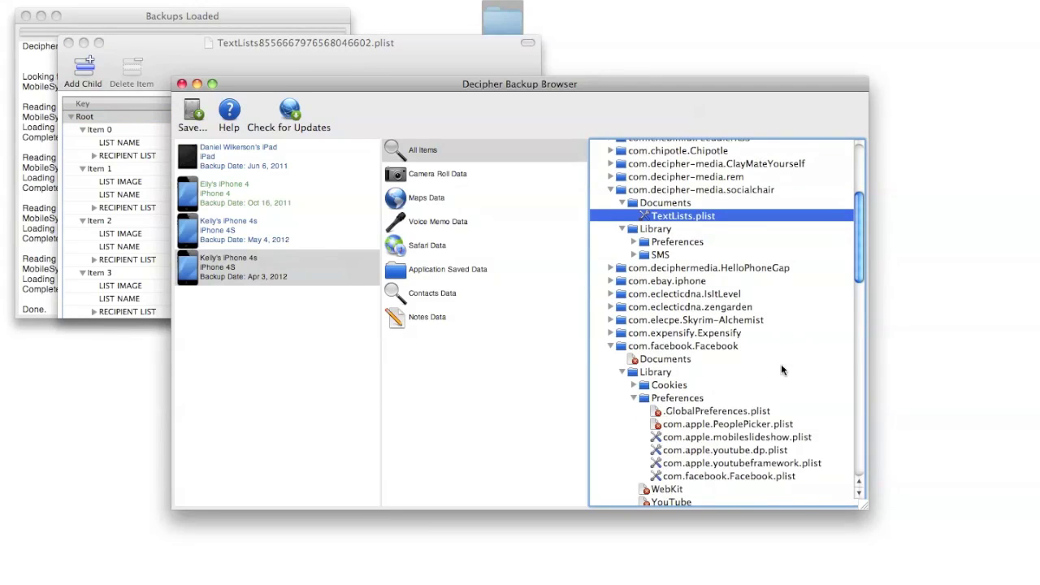
scroll(782, 370, "down", 4)
double_click(764, 413)
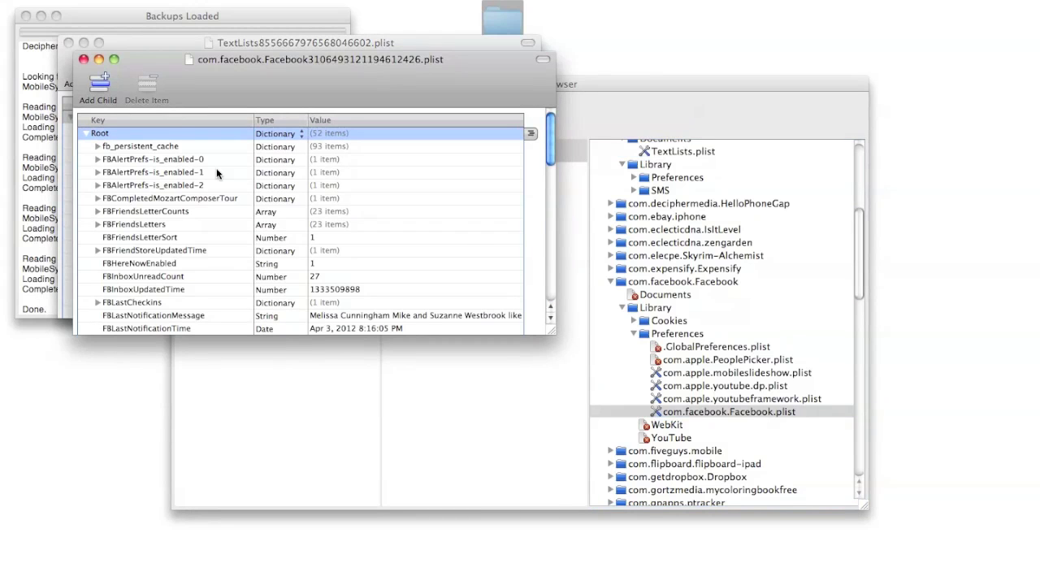
Scroll through the Facebook plist's keys, then close both plist windows
scroll(268, 199, "down", 15)
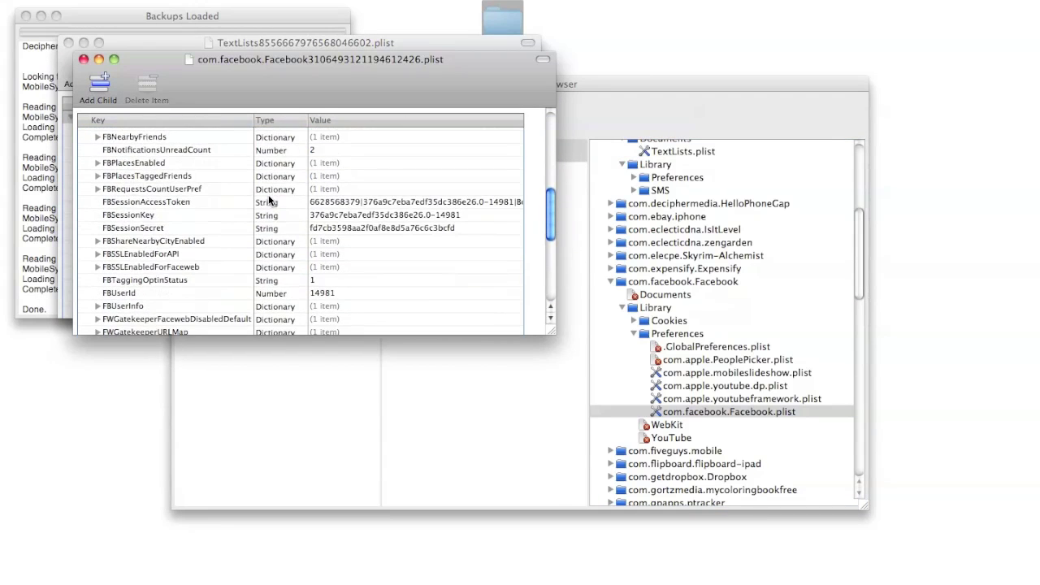
scroll(269, 199, "down", 5)
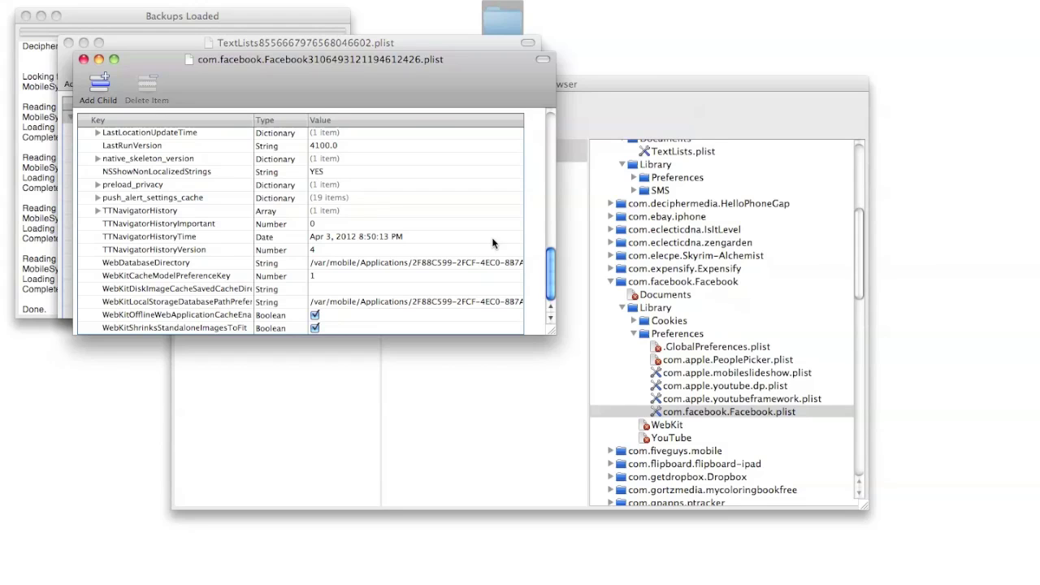
scroll(640, 282, "up", 3)
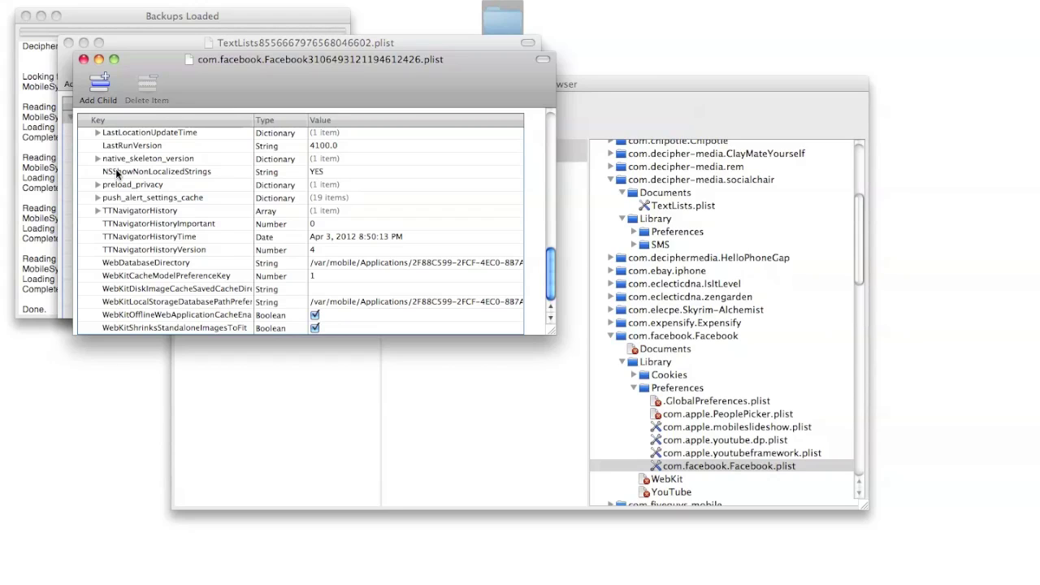
left_click(83, 60)
left_click(68, 42)
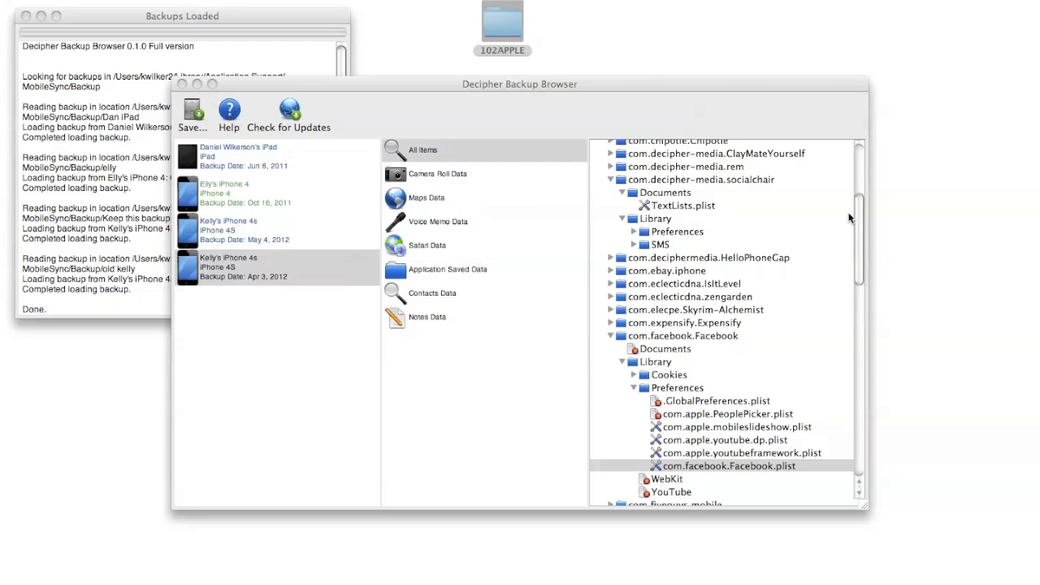
Save TextLists.plist to the Desktop and place its icon beside 102APPLE
left_click(709, 209)
left_click(709, 208)
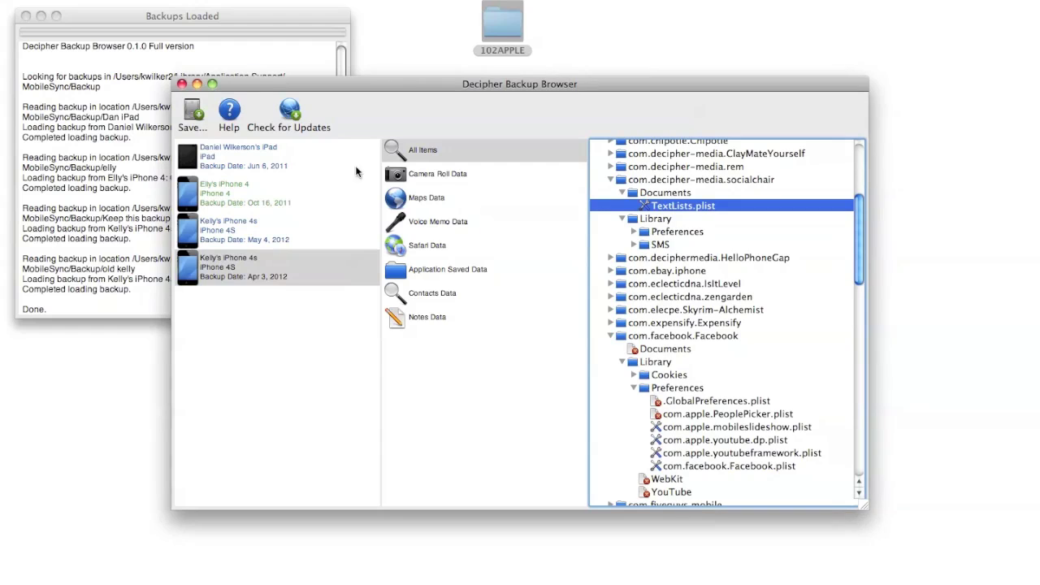
left_click(196, 113)
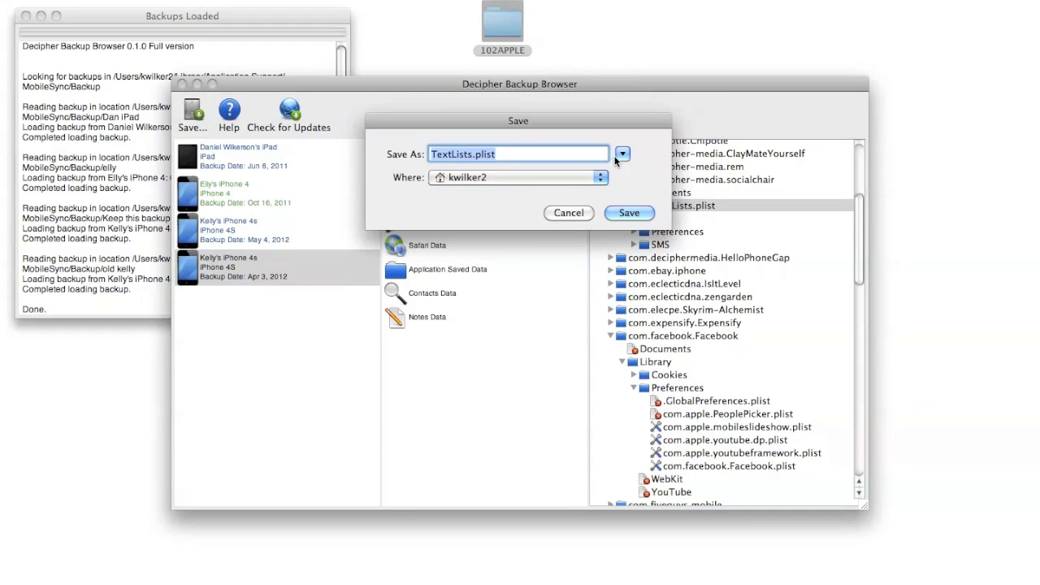
left_click(553, 177)
left_click(556, 240)
left_click(630, 213)
left_click_drag(993, 20, 609, 27)
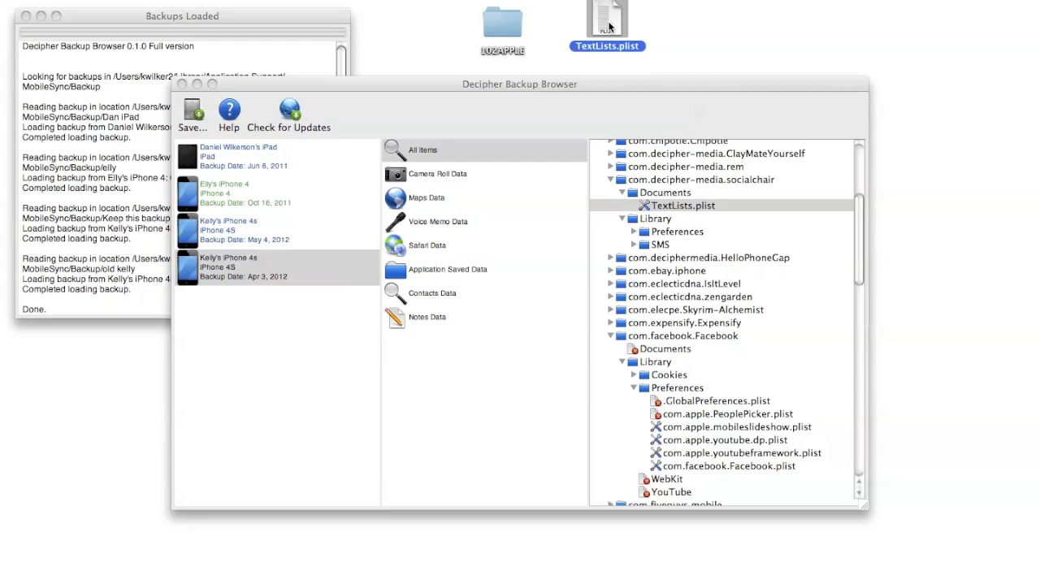
scroll(609, 195, "up", 5)
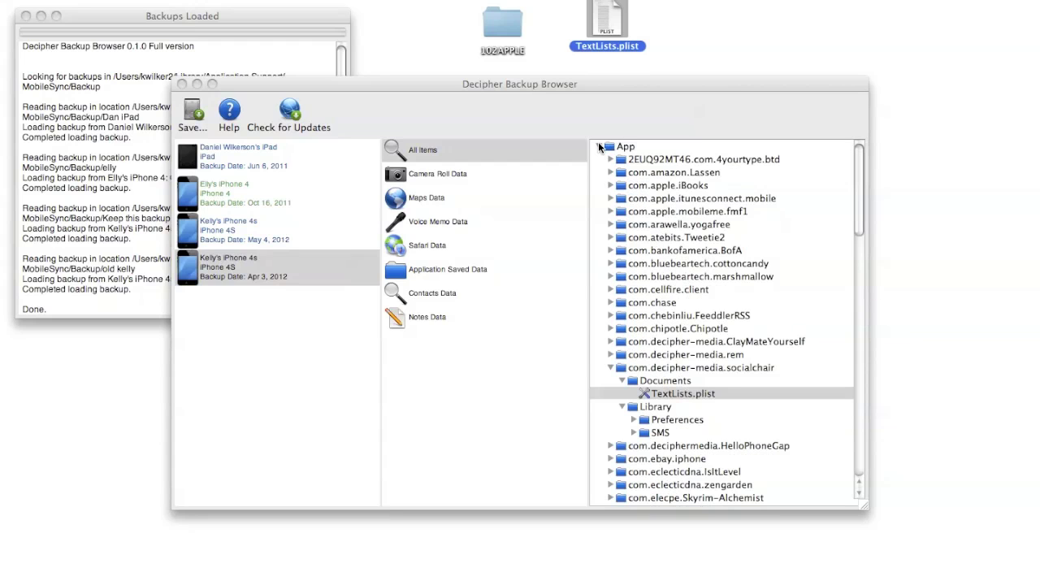
Collapse App and expand Home > Library, opening the AddressBook and Calendar folders
left_click(599, 146)
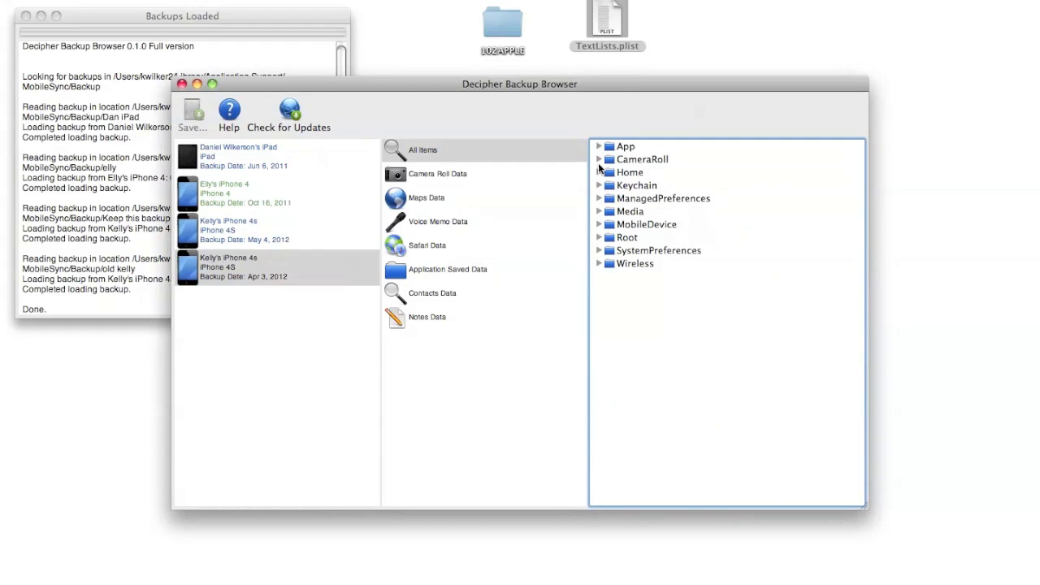
left_click(599, 173)
left_click(610, 185)
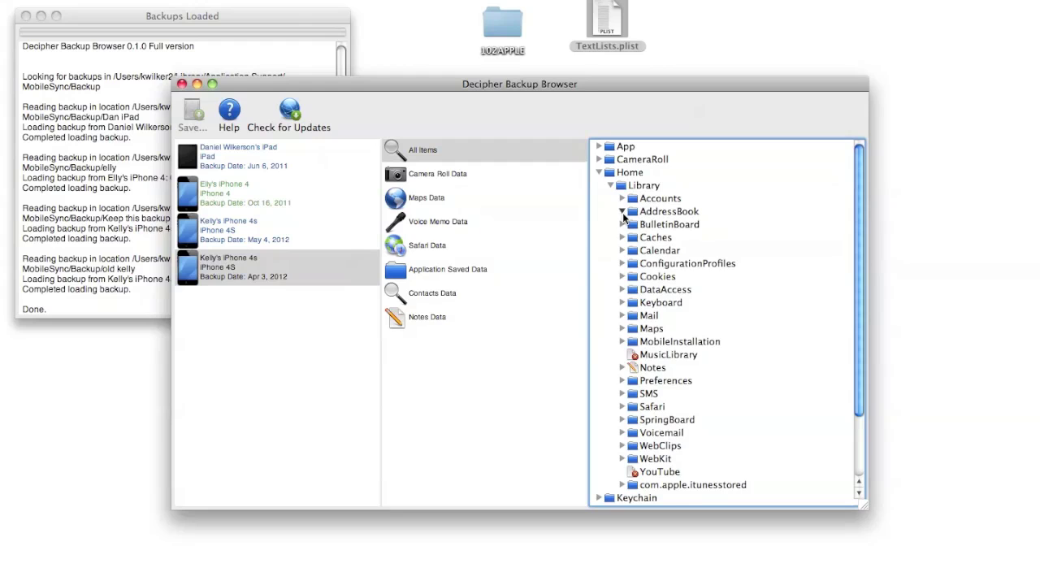
left_click(623, 277)
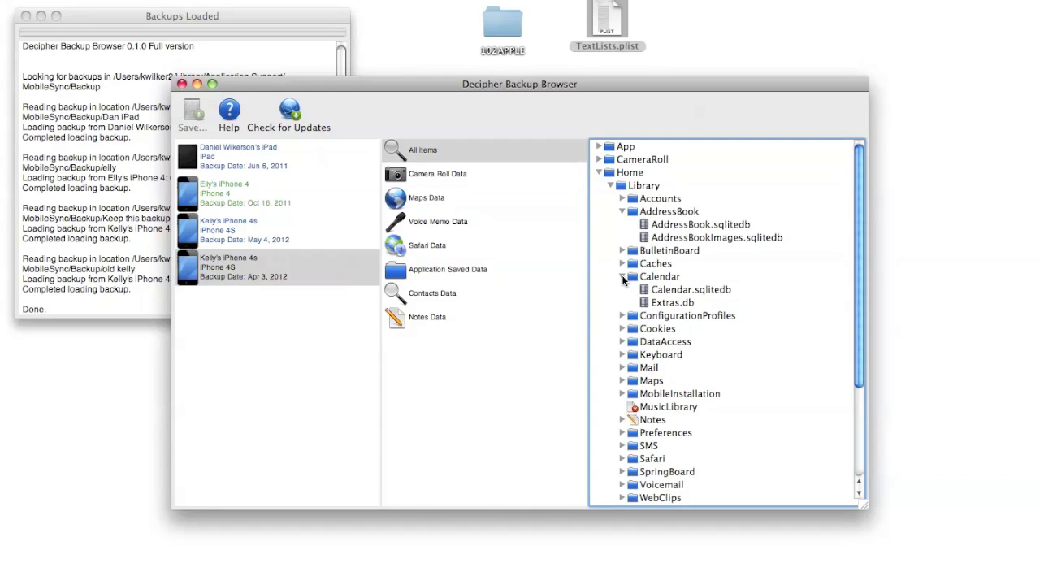
Switch between AddressBook.sqlitedb and Calendar's Extras.db, ending on Extras.db
left_click(718, 231)
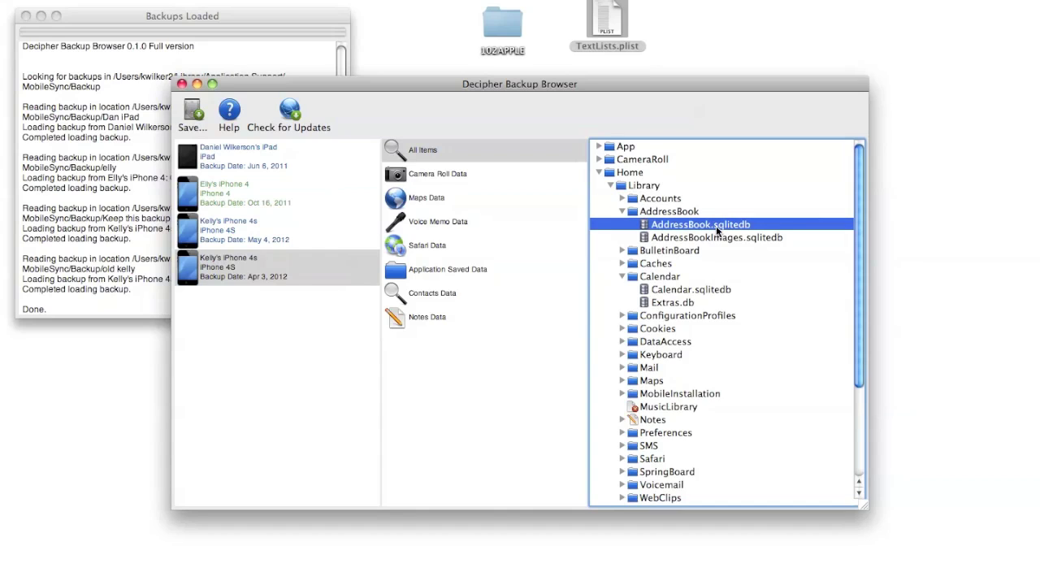
left_click(692, 307)
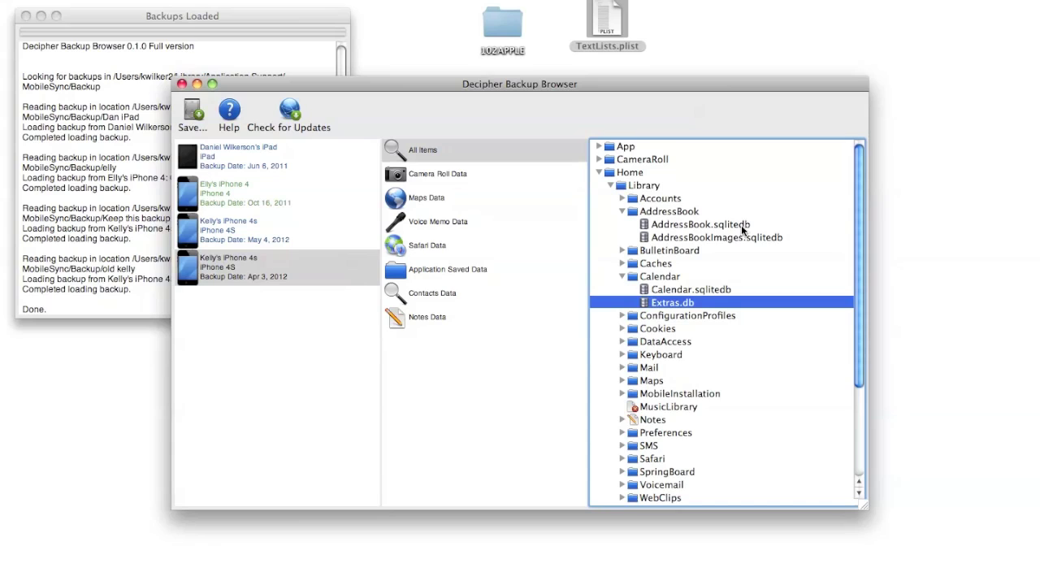
left_click(743, 226)
left_click(672, 302)
double_click(672, 302)
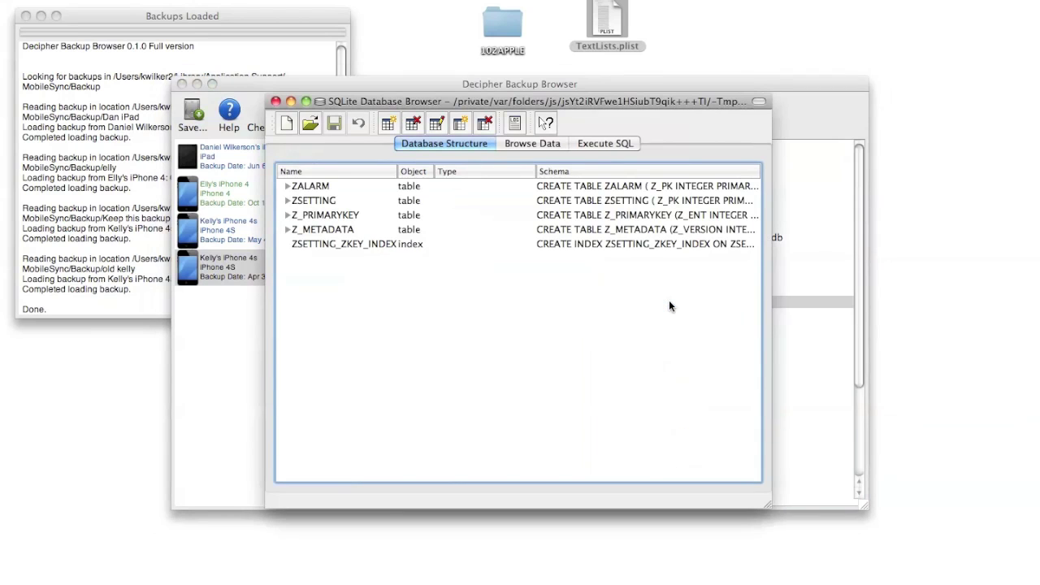
left_click(526, 143)
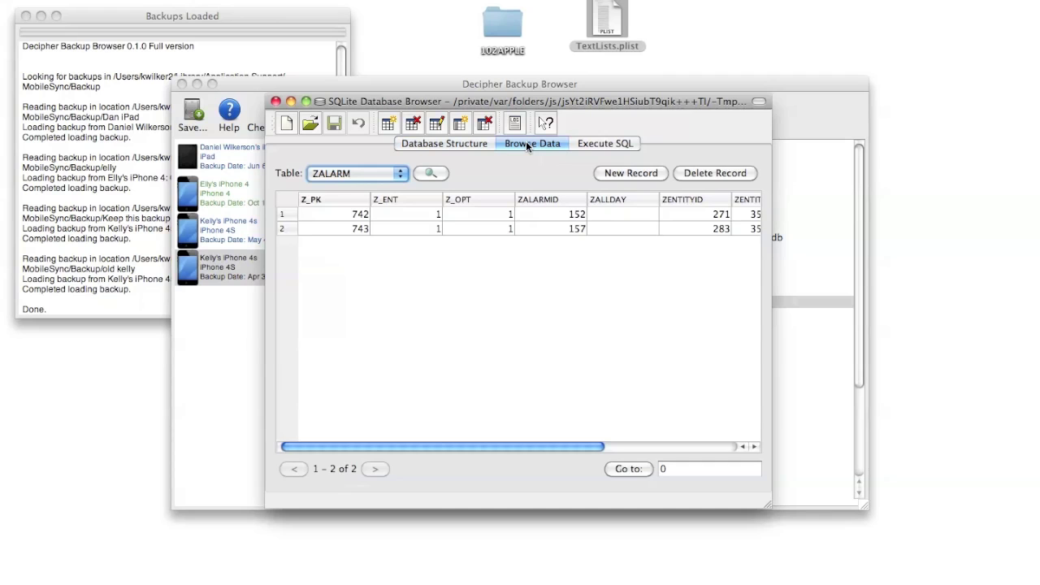
left_click(277, 102)
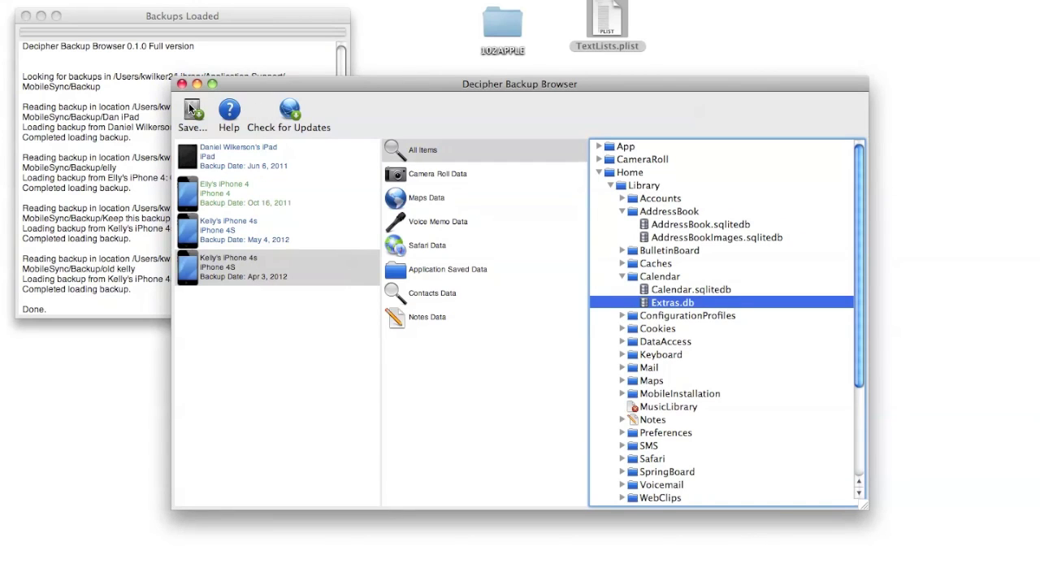
Save Calendar's Extras.db to the Desktop beside TextLists.plist, then collapse the Home folder
left_click(189, 102)
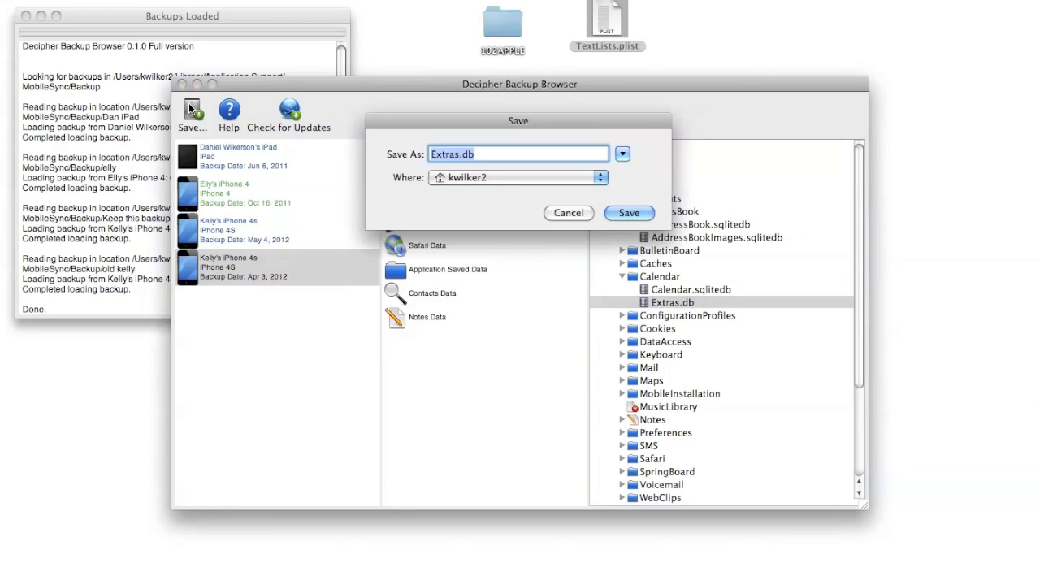
left_click(621, 154)
left_click(384, 317)
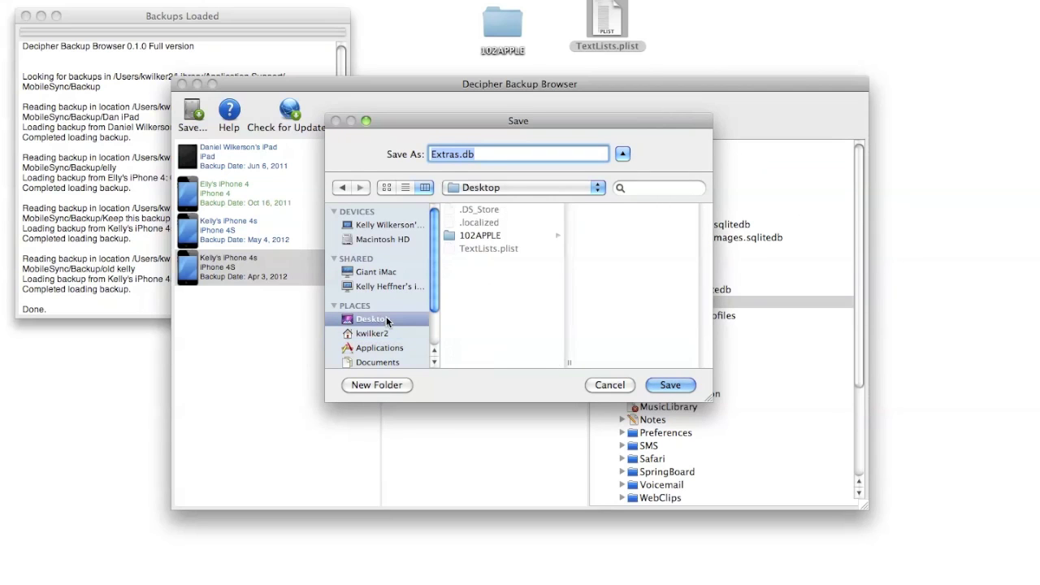
left_click(672, 386)
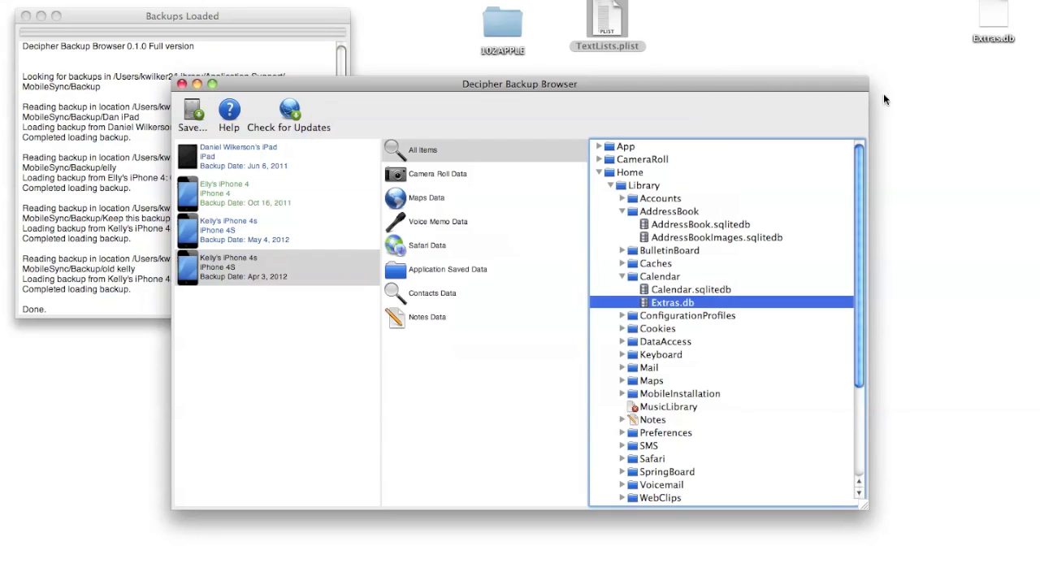
left_click_drag(981, 32, 674, 46)
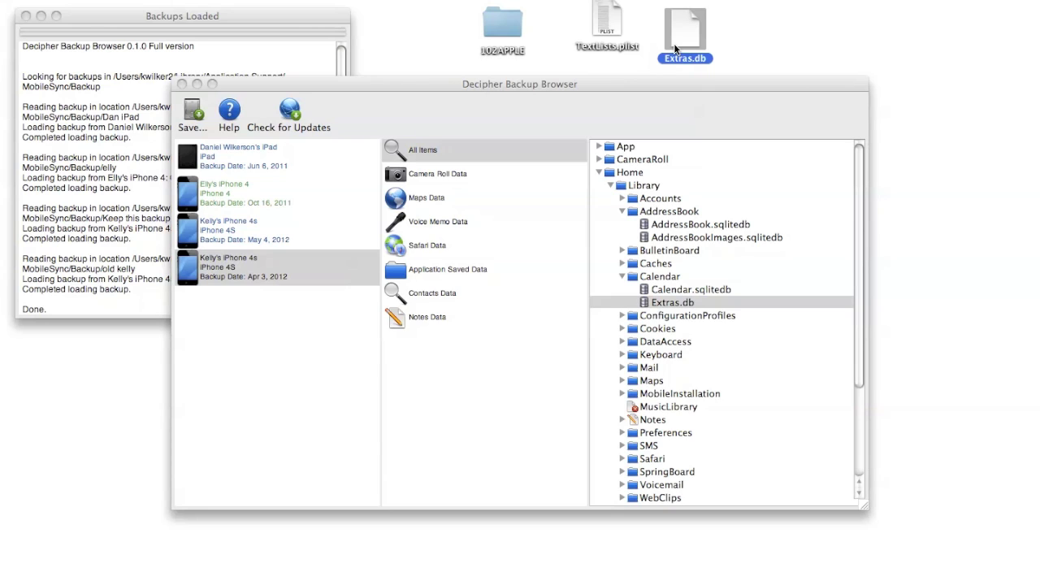
left_click(599, 173)
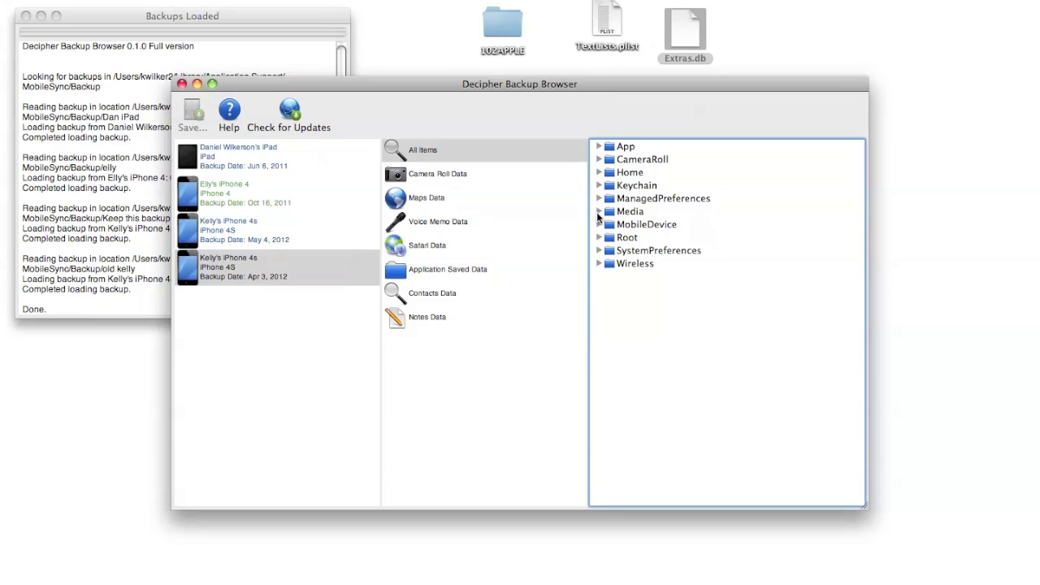
Expand Media > Library > Media > Recordings to list the voice memos, then select the Apr 3, 2012 iPhone 4s backup
left_click(599, 211)
left_click(611, 225)
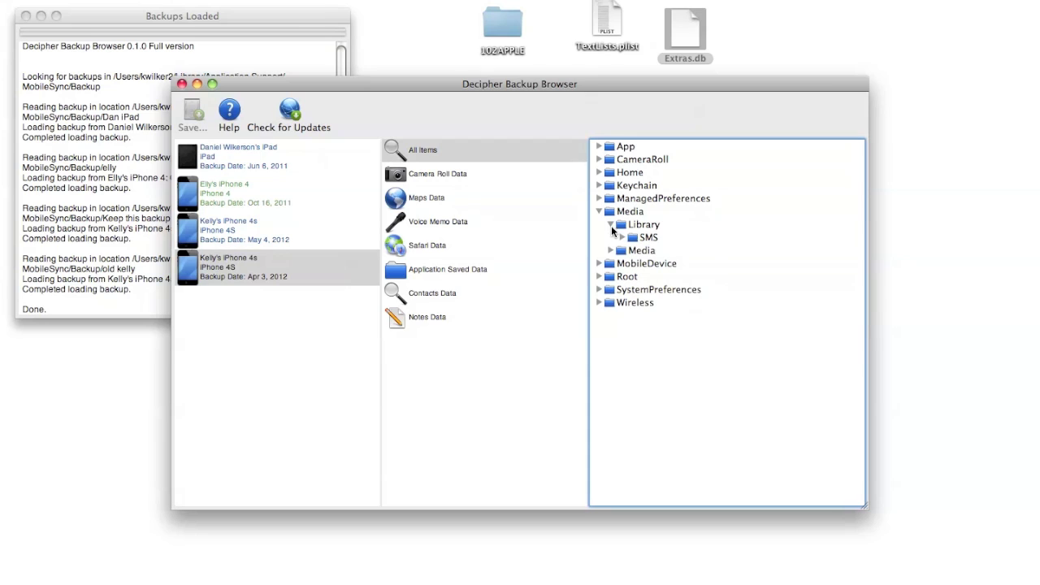
left_click(611, 251)
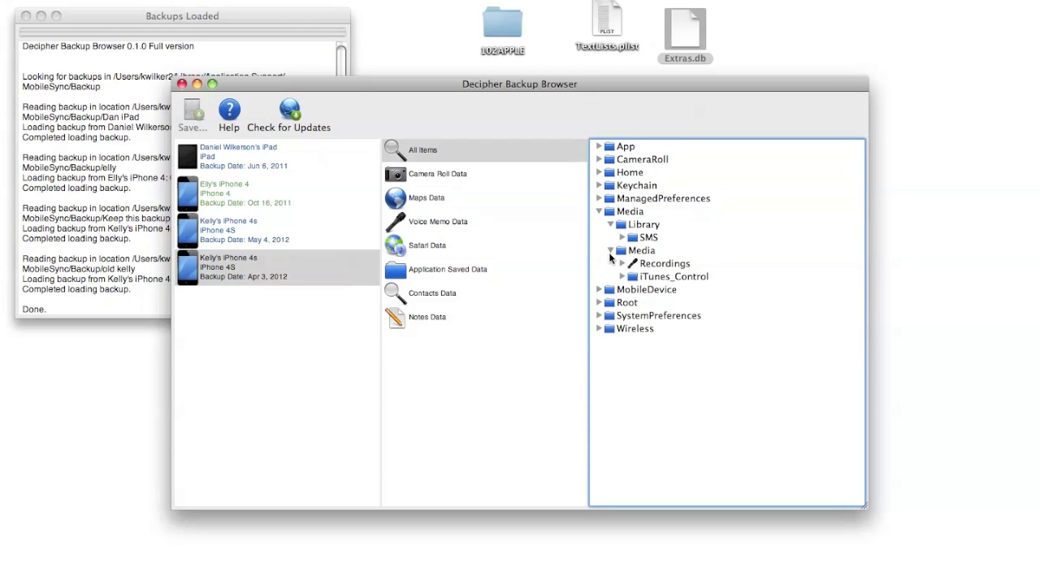
left_click(622, 264)
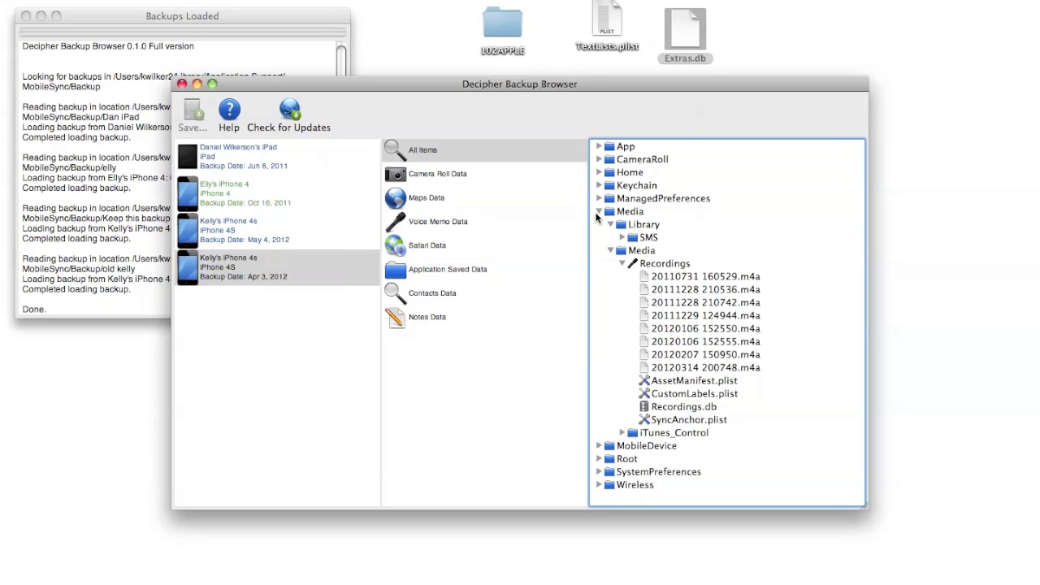
left_click(357, 268)
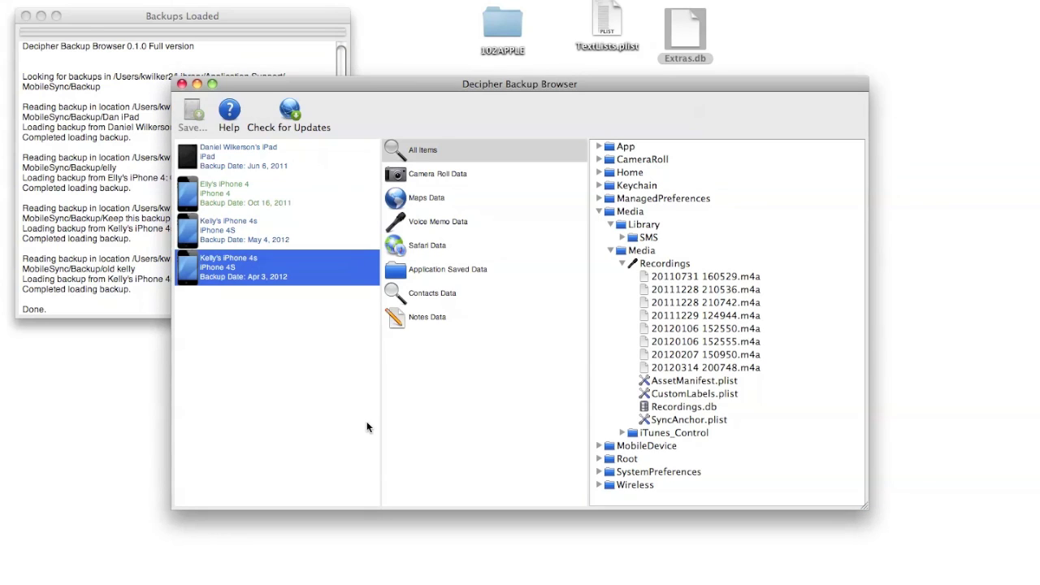
Highlight the MobileSync/Backup paths in the Backups Loaded log, then open Finder on the home folder
left_click(113, 90)
left_click(113, 91)
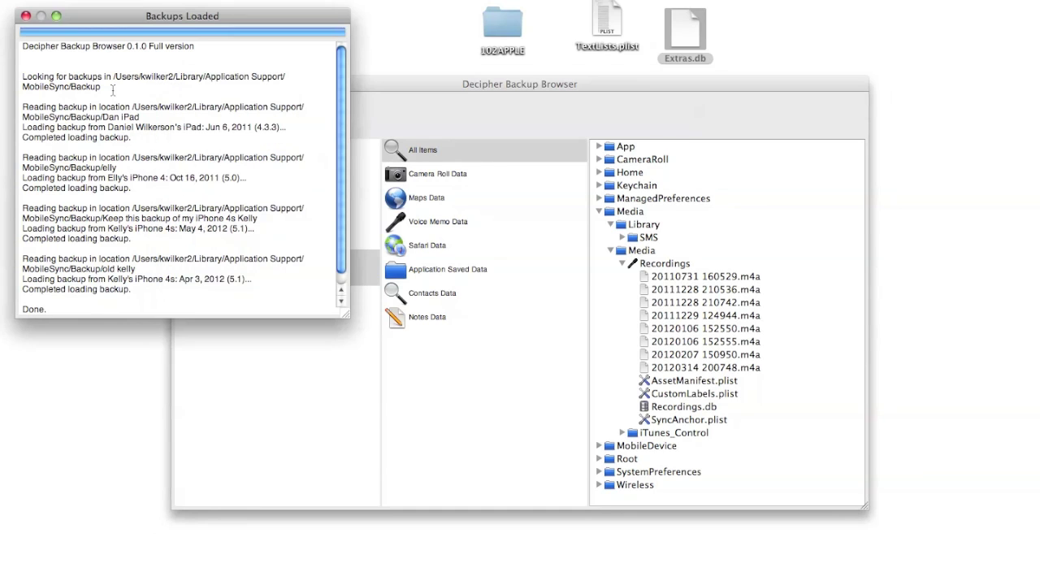
left_click_drag(104, 88, 113, 79)
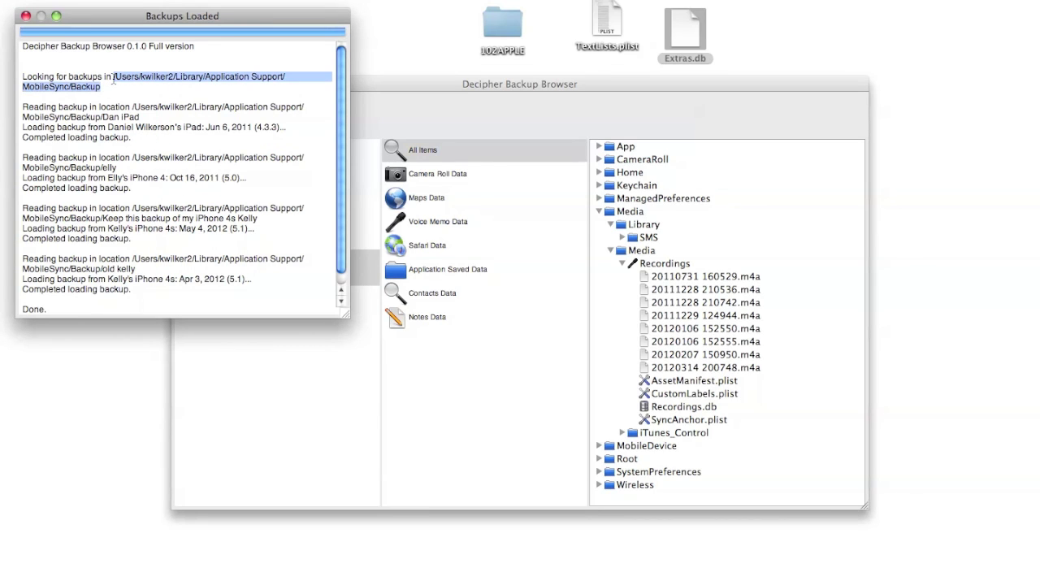
left_click(134, 107)
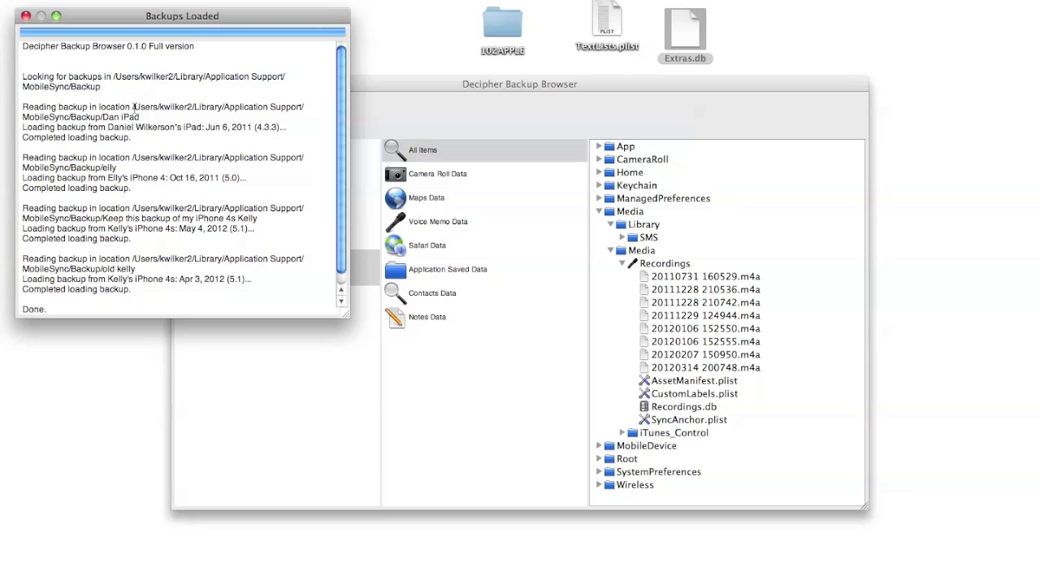
left_click_drag(135, 107, 140, 117)
left_click(155, 117)
left_click(1024, 10)
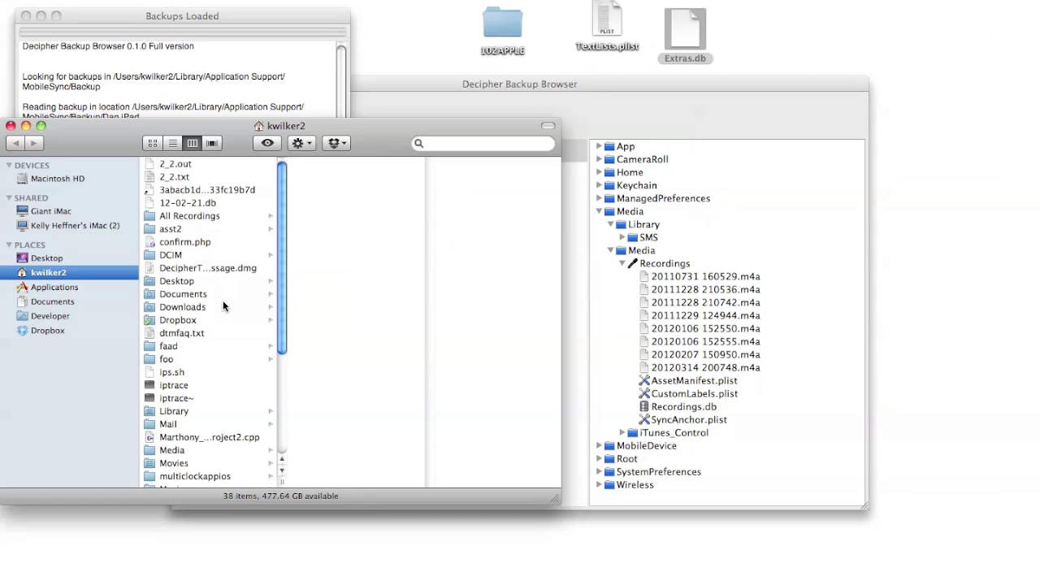
Navigate Finder to Library > Application Support > MobileSync > Backup, checking the log's backup path
left_click_drag(128, 132, 161, 145)
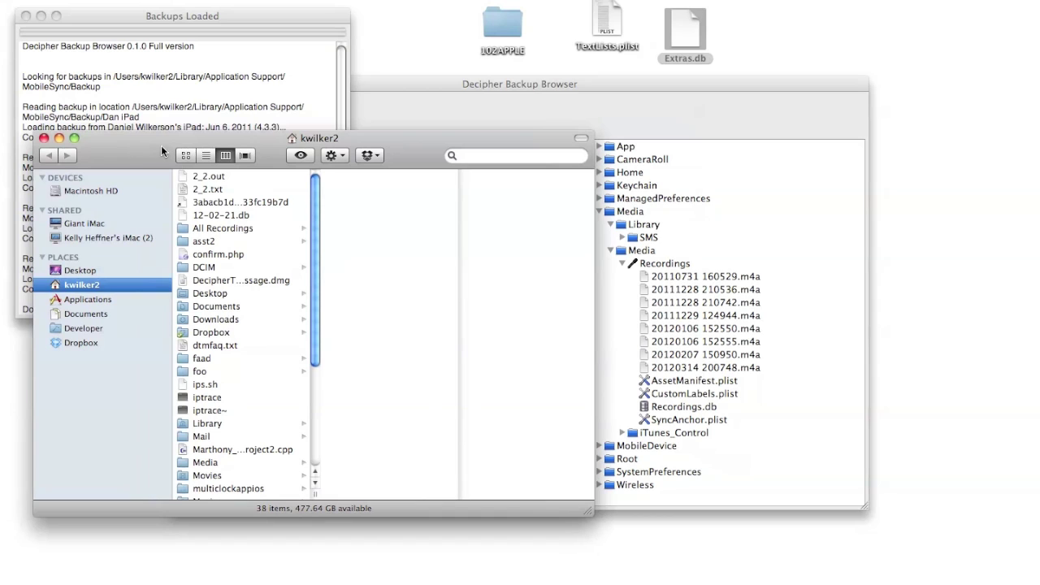
left_click(222, 423)
left_click(398, 191)
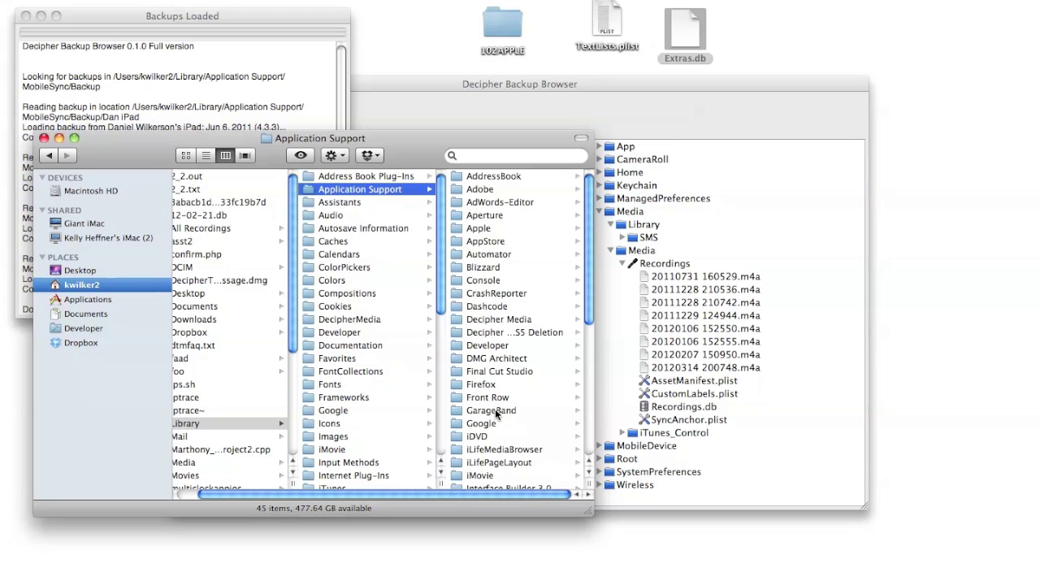
scroll(494, 408, "down", 4)
left_click(498, 458)
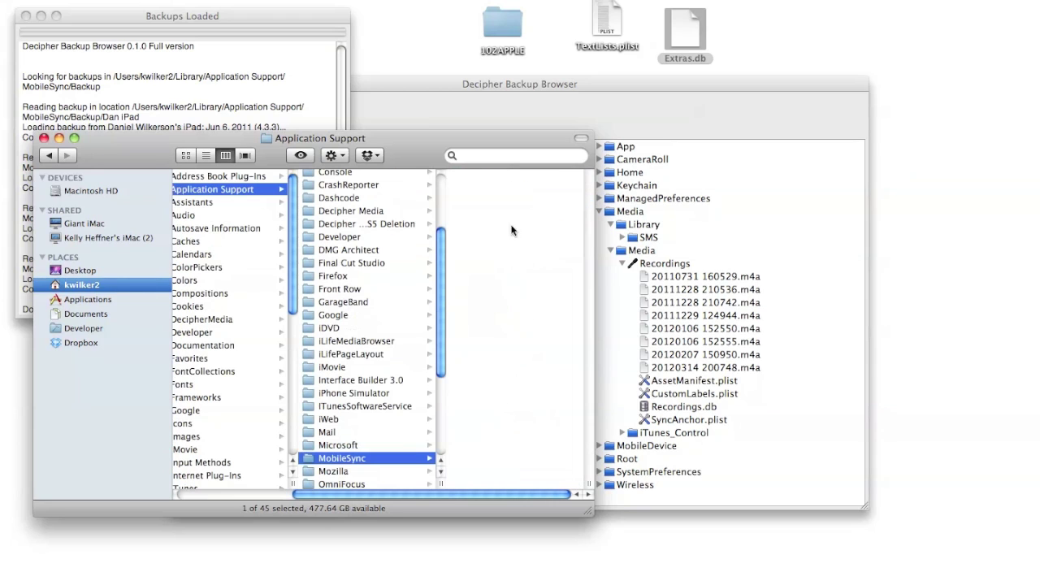
left_click(493, 178)
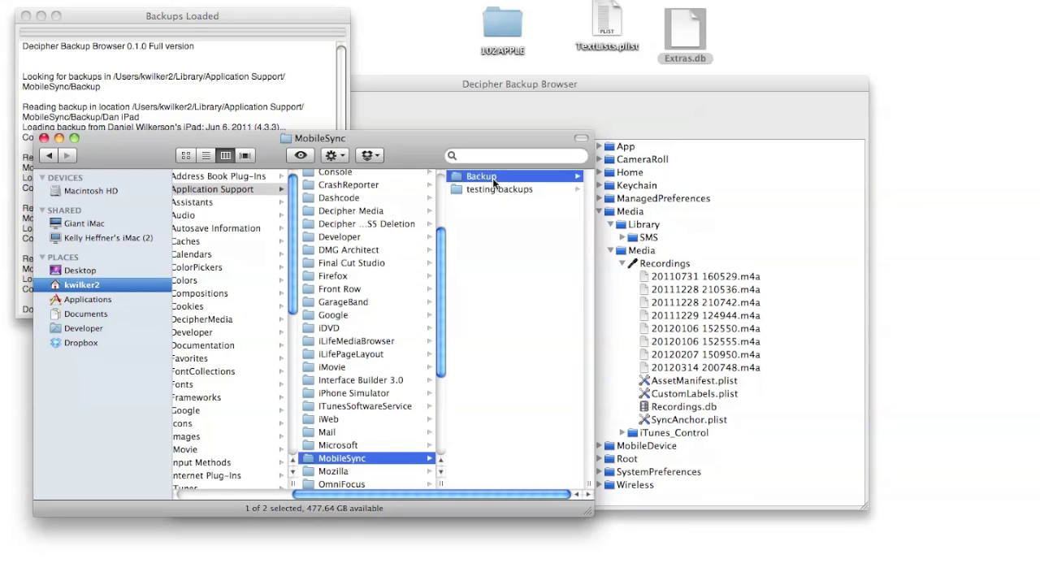
left_click(291, 101)
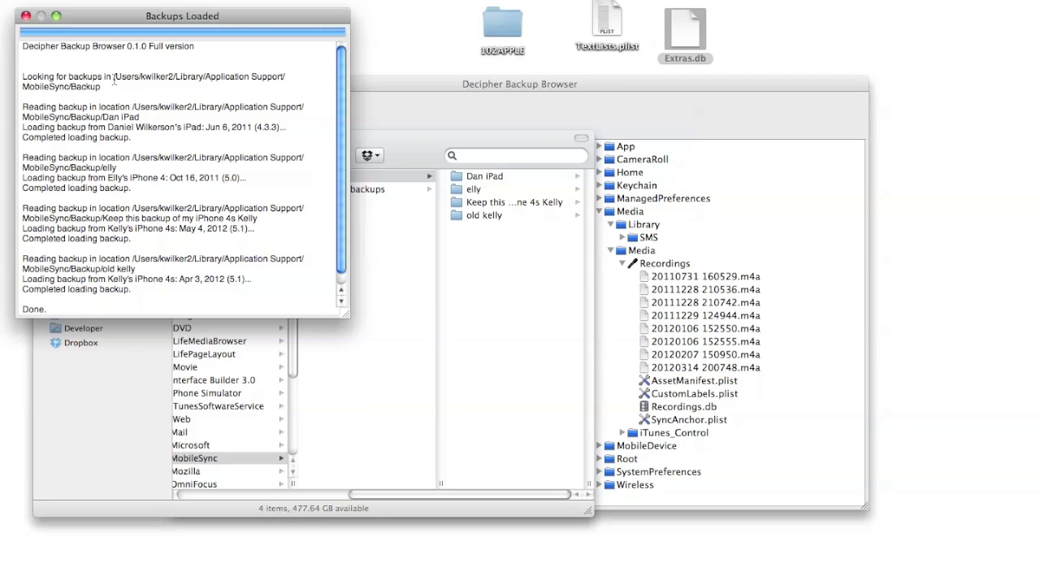
left_click_drag(113, 78, 115, 88)
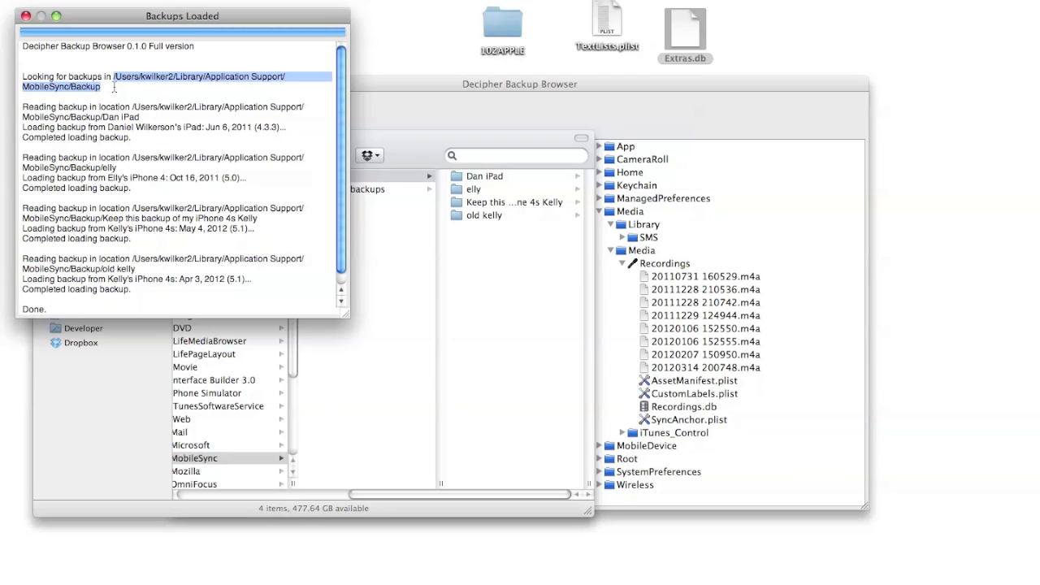
left_click(512, 384)
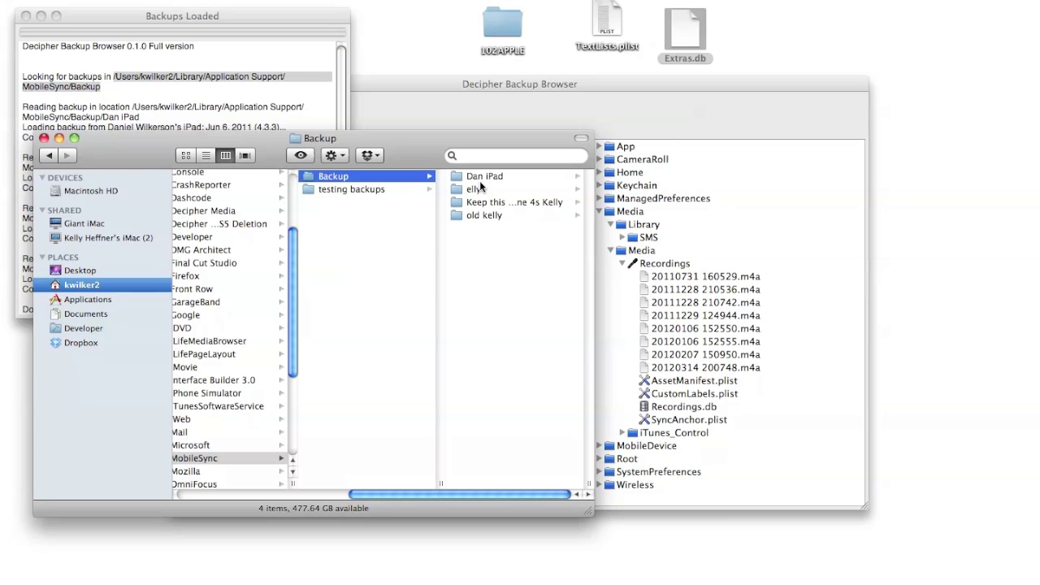
Move the hex-named folder from testing backups into Backup, which now holds five backups
left_click(415, 189)
left_click_drag(486, 181, 390, 175)
left_click_drag(294, 177, 212, 190)
left_click(211, 177)
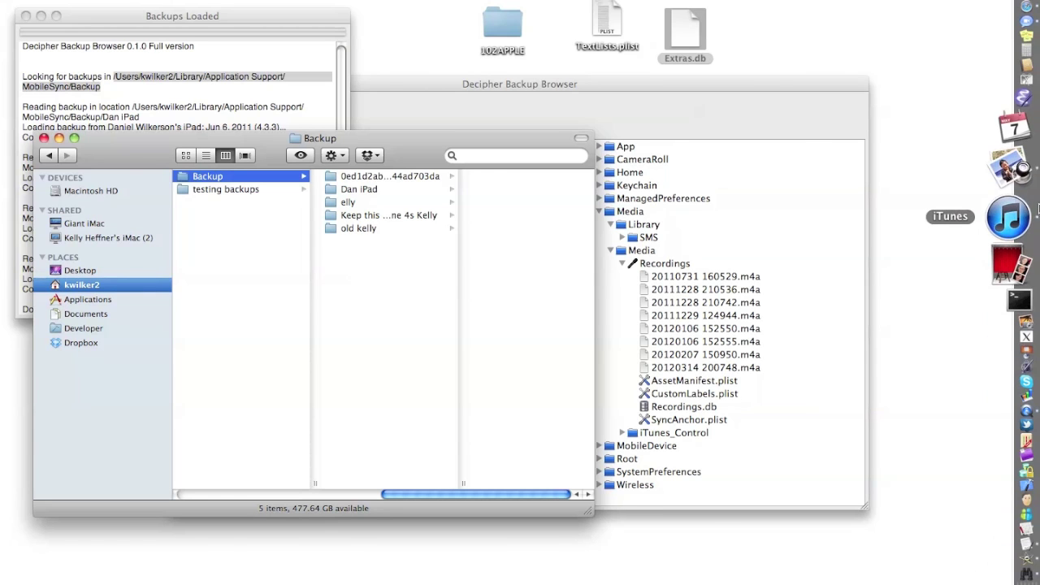
left_click(1017, 213)
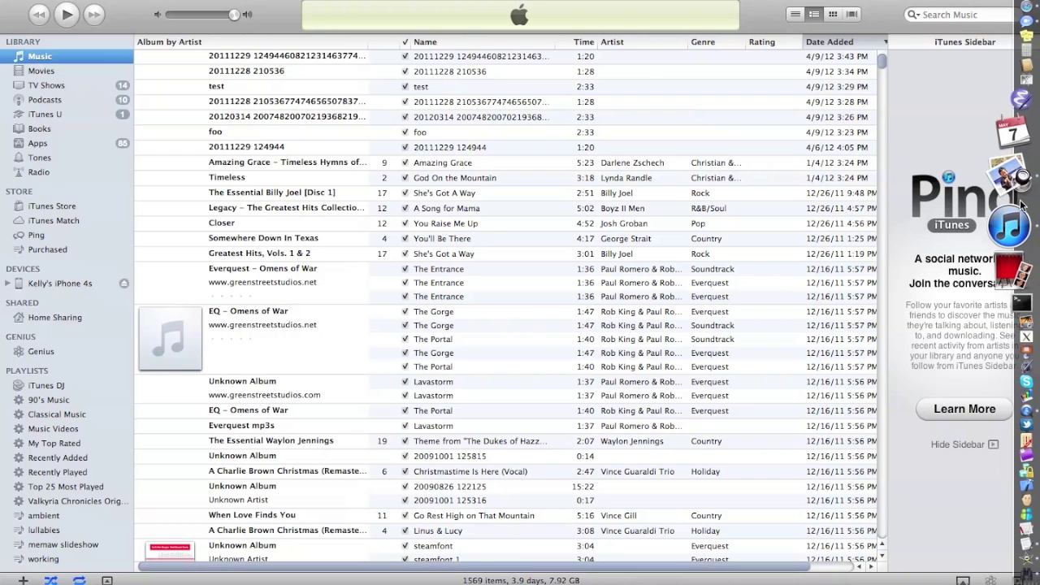
Start a Back Up of the connected iPhone 4s from iTunes' Devices list, then return to Finder
right_click(53, 283)
left_click(93, 331)
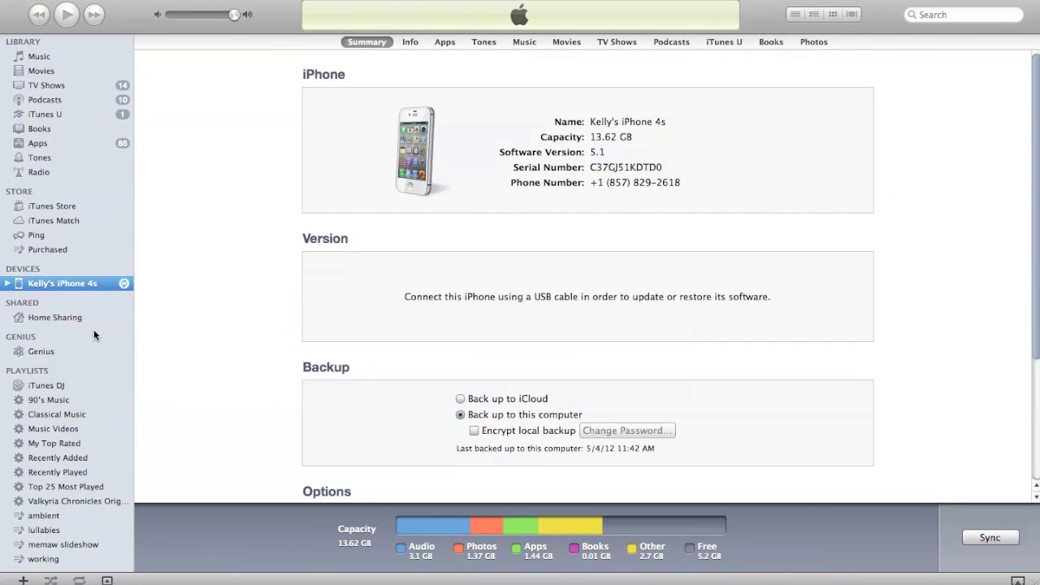
key("super+Tab")
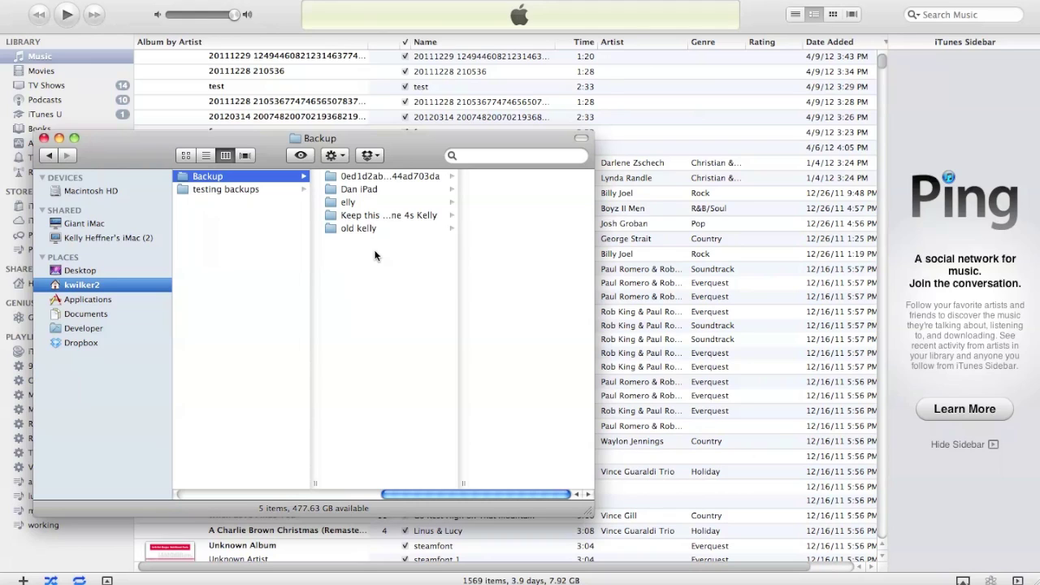
Rename the hex-named backup folder to a short readable name ending in 3
left_click(379, 176)
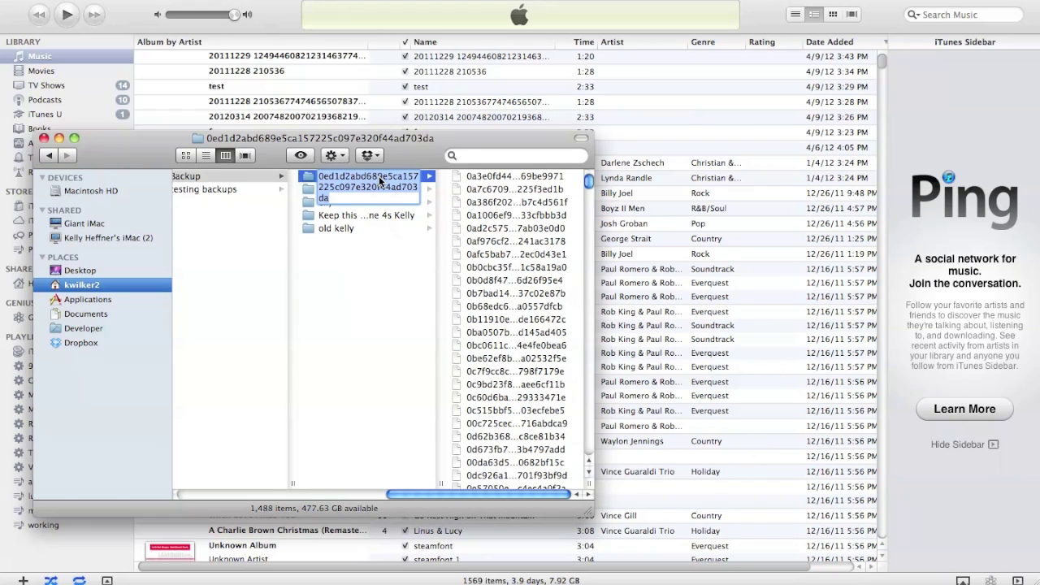
type("kelly 3")
key("Return")
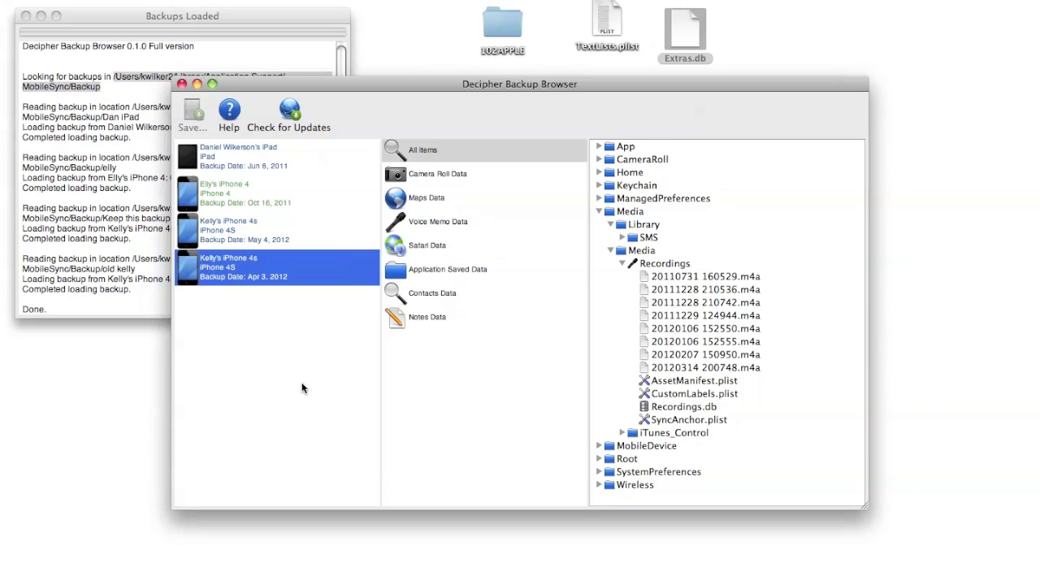
Open the Decipher Tools FAQ from the backup browser's Help and follow the Support link
left_click(230, 115)
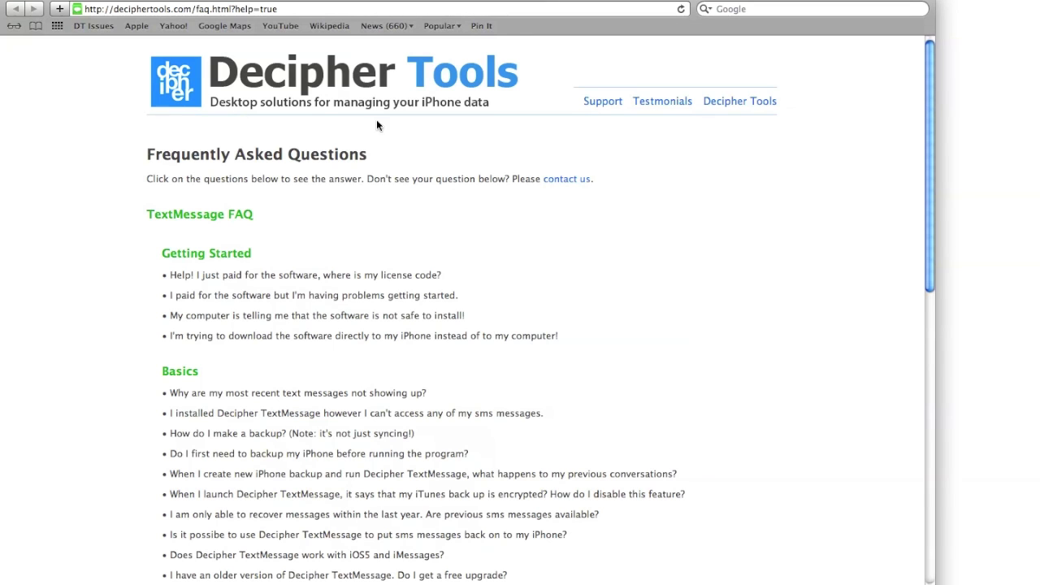
left_click(599, 104)
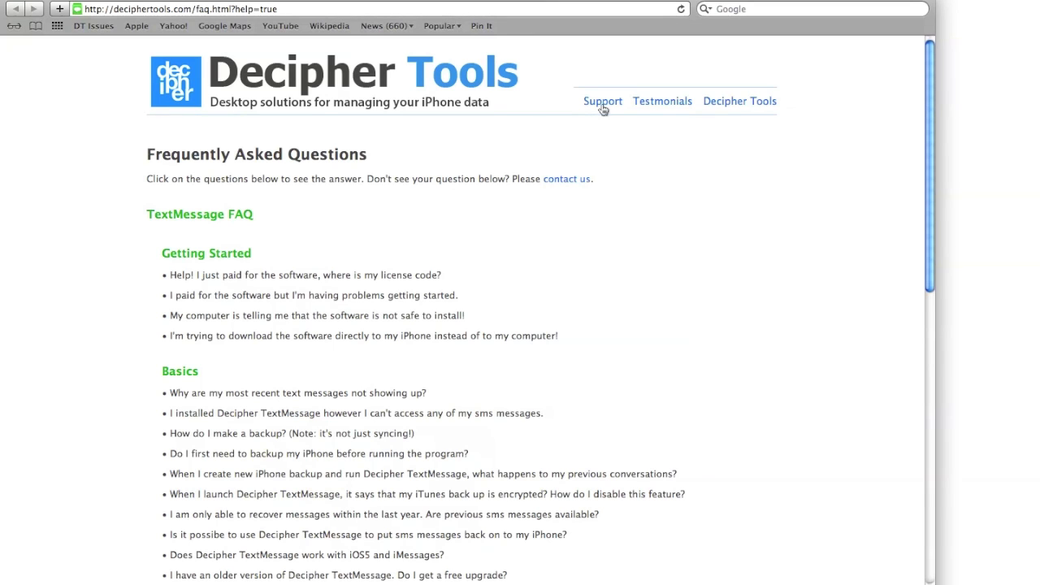